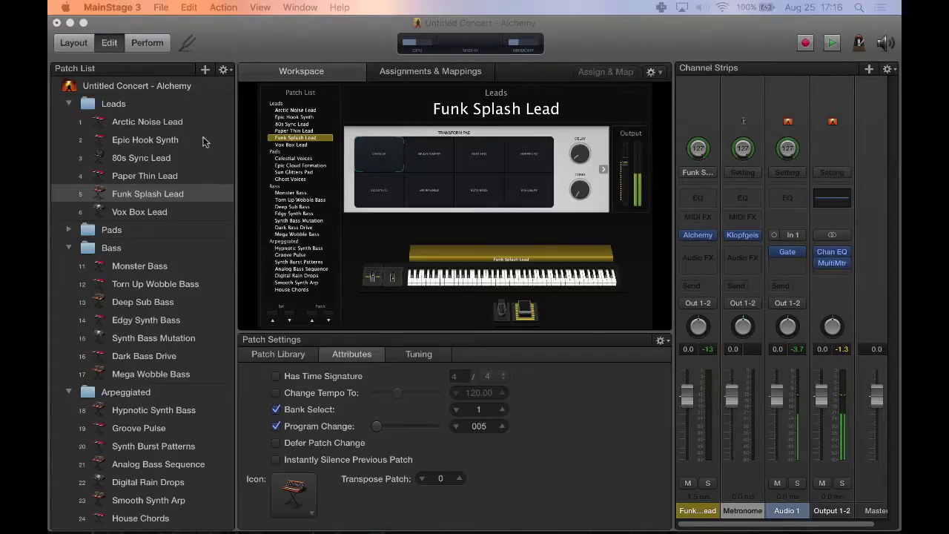
Step: Bring the Alchemy concert window into focus and open the File menu
{"action": "left_click", "coordinate": [315, 35]}
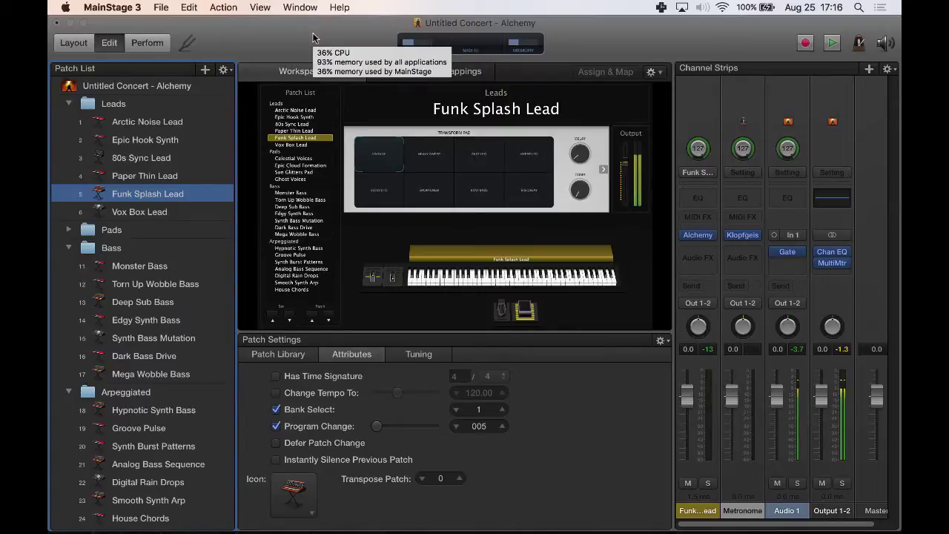
{"action": "left_click", "coordinate": [161, 7]}
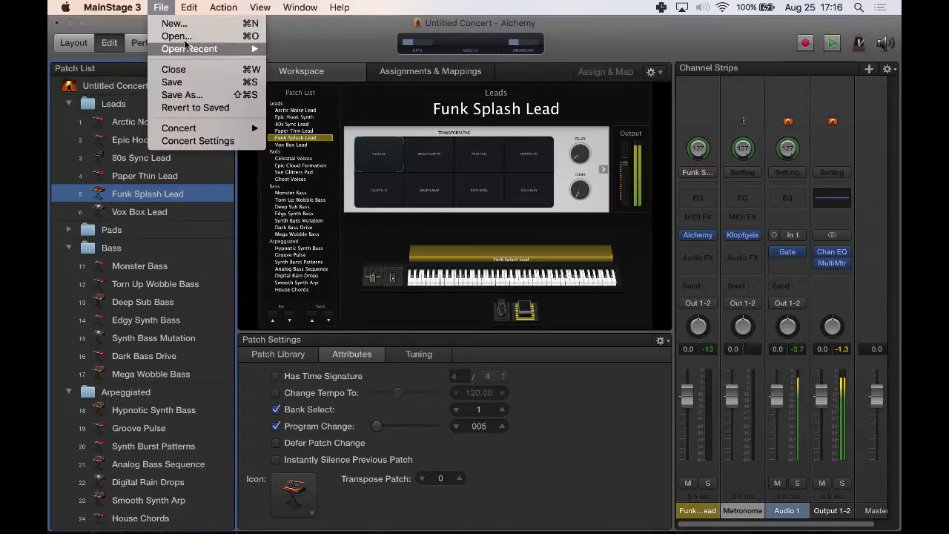
{"action": "left_click", "coordinate": [185, 25]}
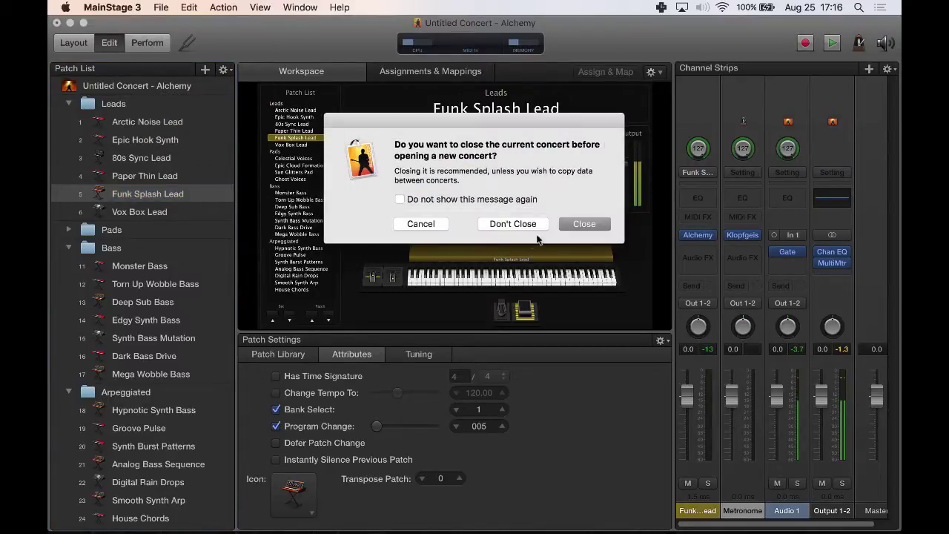
{"action": "left_click", "coordinate": [512, 224]}
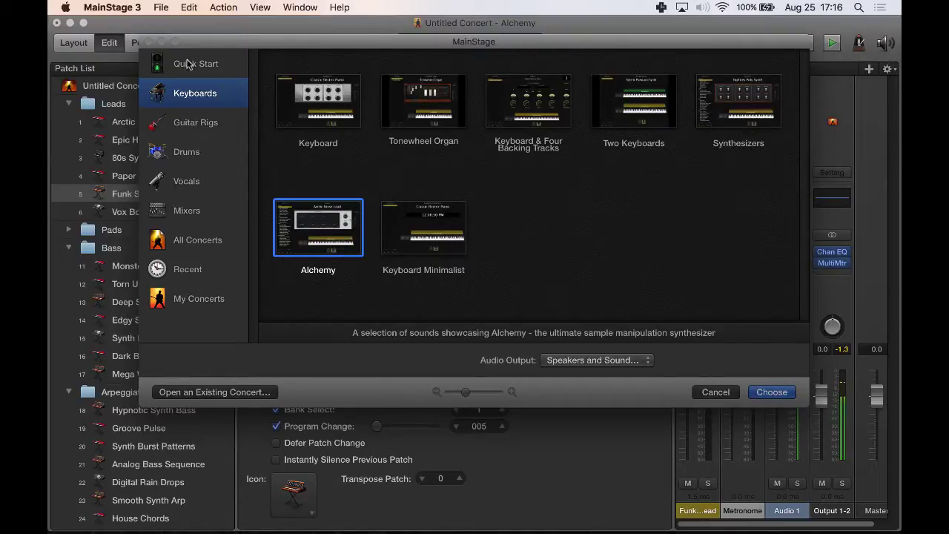
{"action": "left_click", "coordinate": [147, 42]}
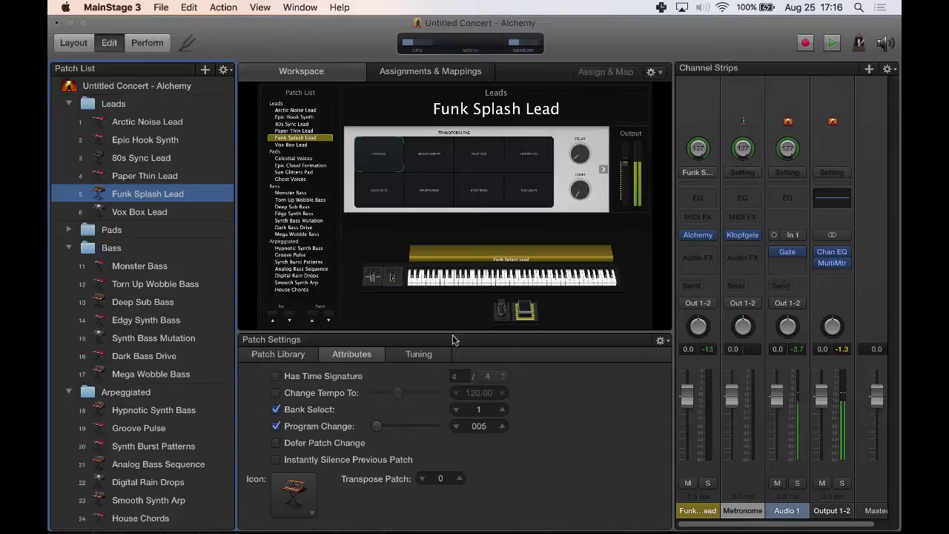
Step: Narrow the channel strips to widen the workspace, and hide the Inspectors
{"action": "left_click_drag", "start_coordinate": [674, 326], "coordinate": [686, 331]}
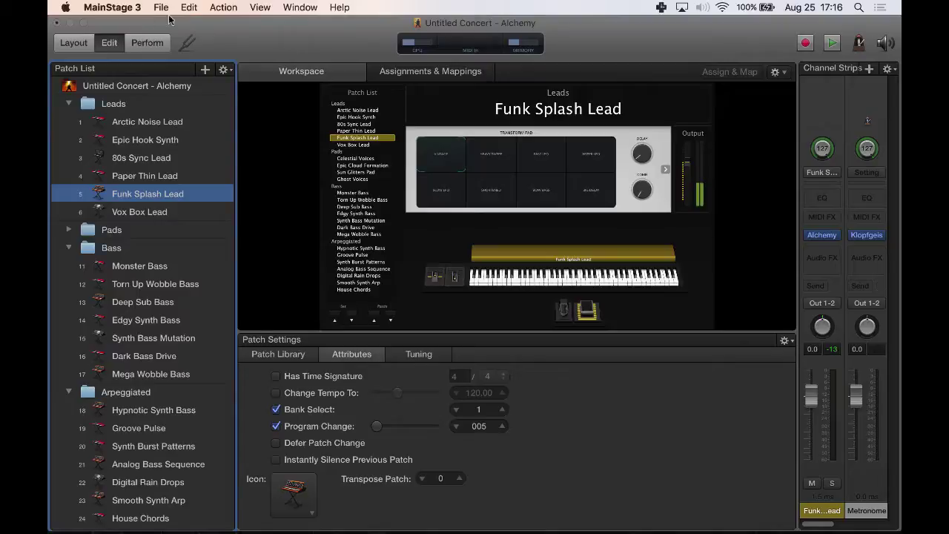
{"action": "left_click", "coordinate": [252, 8]}
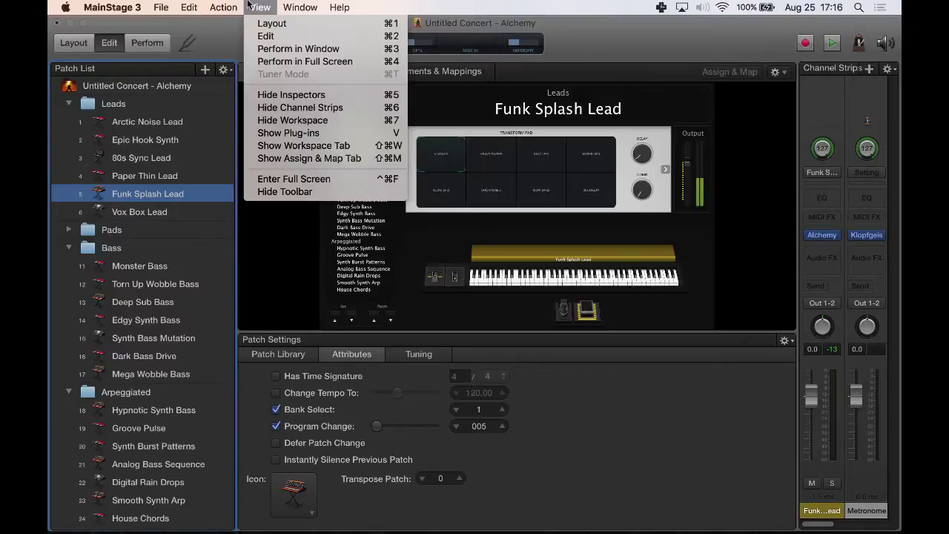
{"action": "left_click", "coordinate": [300, 96]}
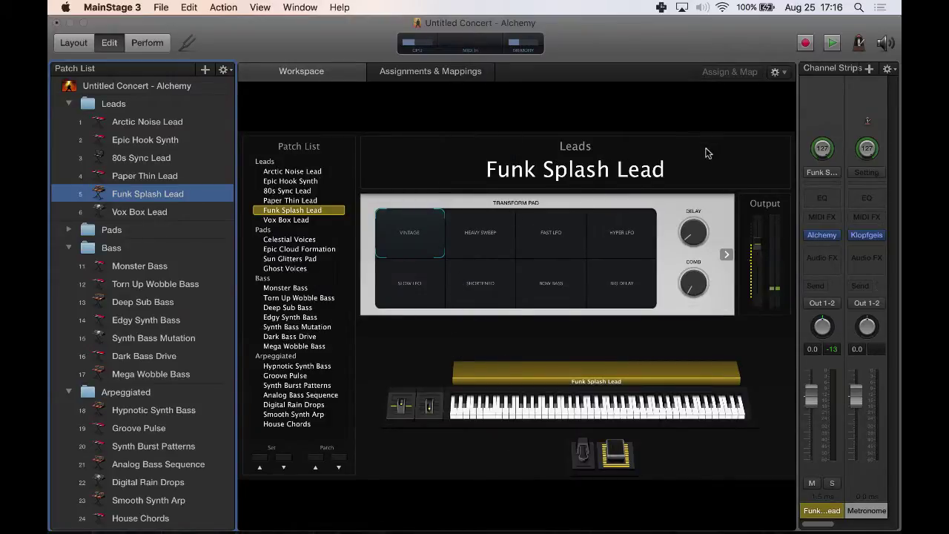
Step: Hide the channel strips, then show them again beside the workspace
{"action": "left_click", "coordinate": [260, 8]}
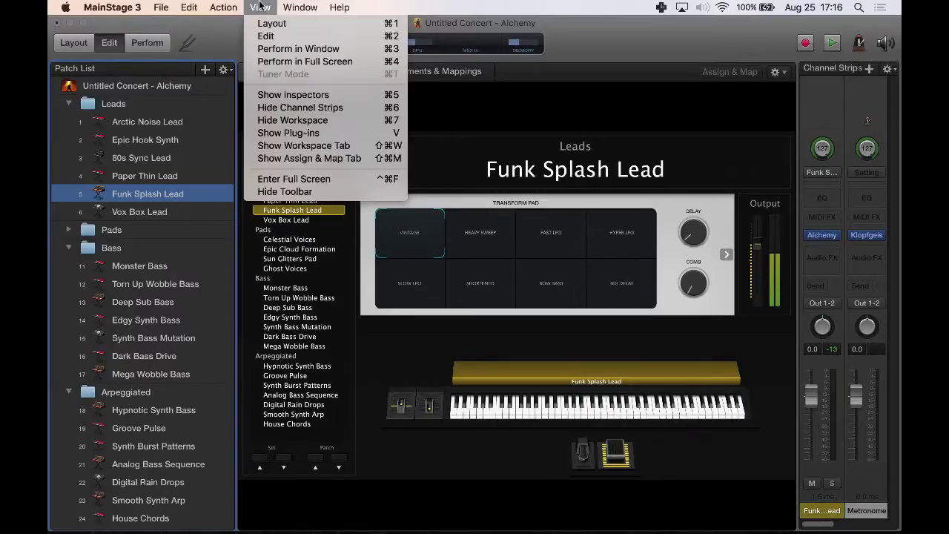
{"action": "left_click", "coordinate": [294, 108]}
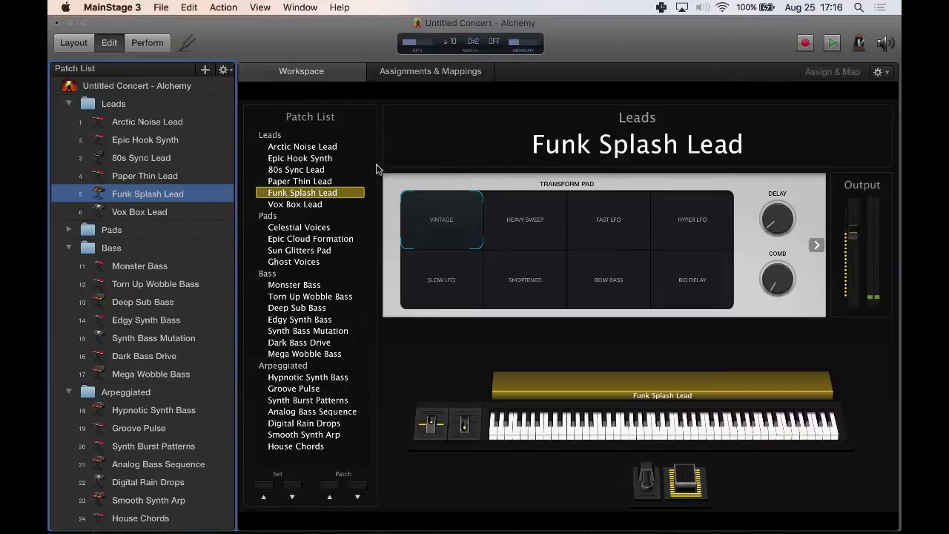
{"action": "left_click", "coordinate": [259, 7]}
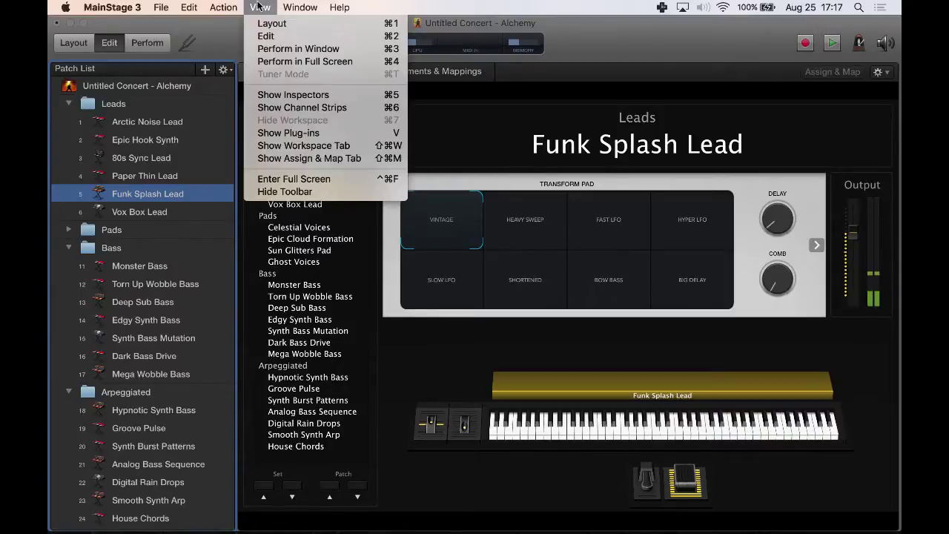
{"action": "left_click", "coordinate": [282, 110]}
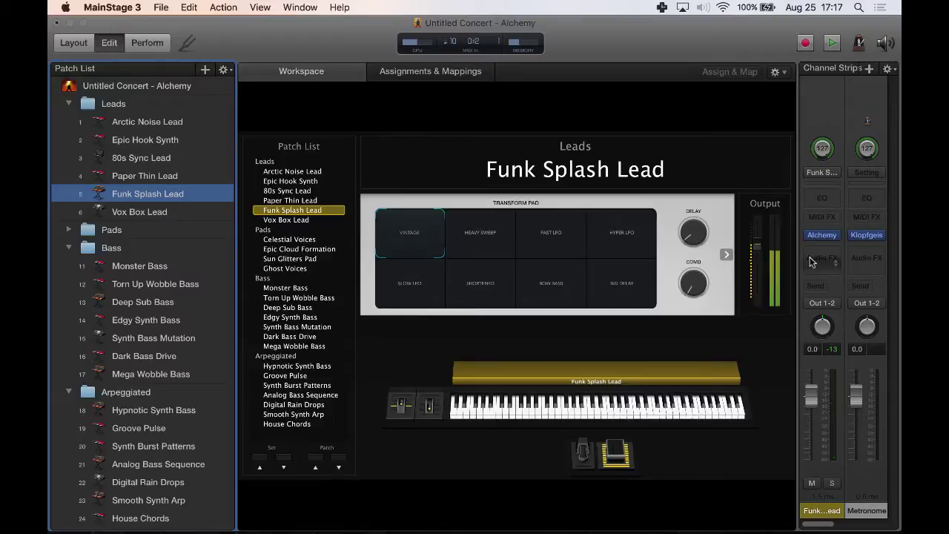
Step: Select the Arctic Noise Lead patch in the workspace Patch List
{"action": "mouse_move", "coordinate": [830, 239]}
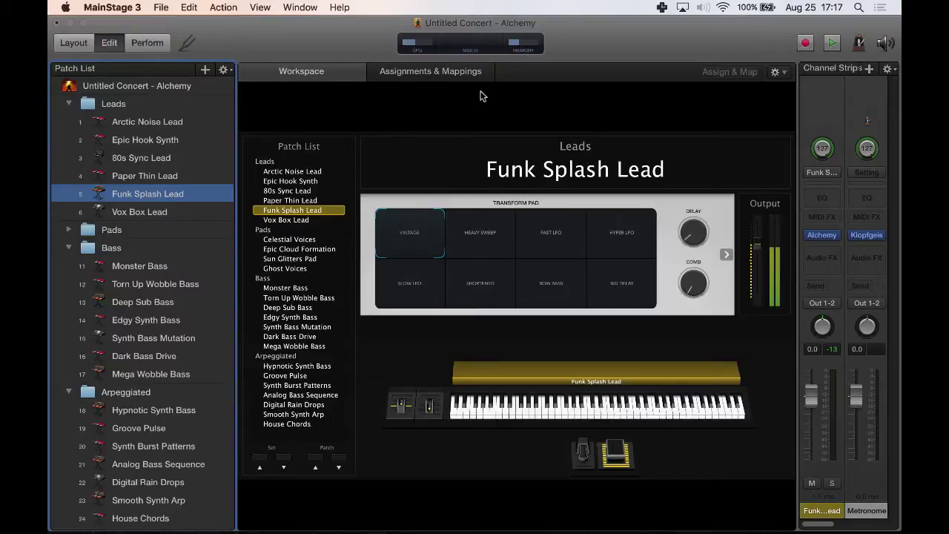
{"action": "left_click", "coordinate": [293, 174]}
{"action": "left_click", "coordinate": [294, 174]}
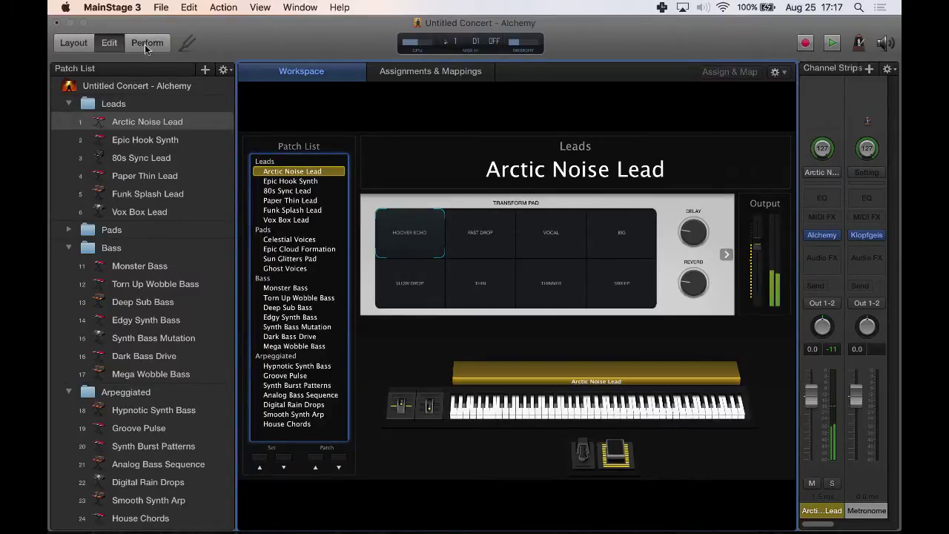
Step: Toggle to Layout mode and back to Edit mode, leaving the View menu unchanged
{"action": "key", "text": "super+1"}
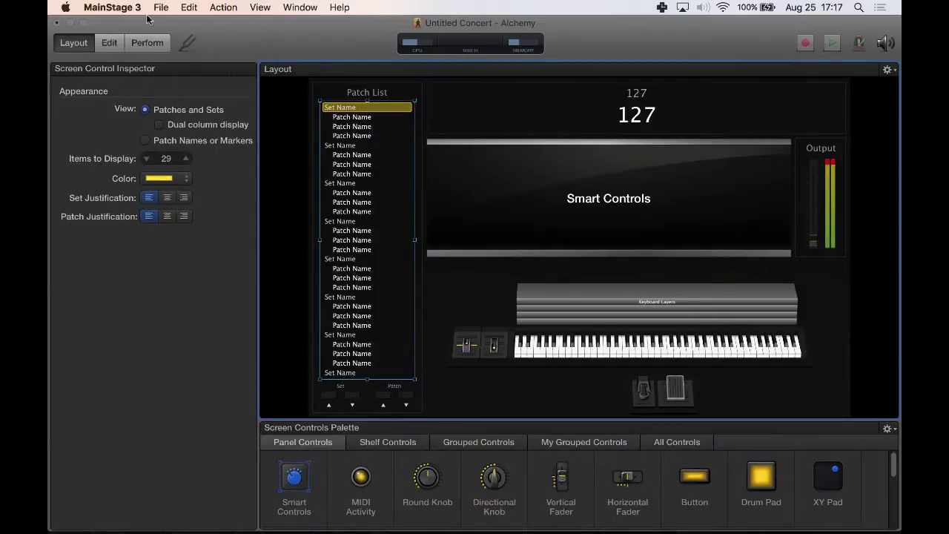
{"action": "left_click", "coordinate": [109, 42]}
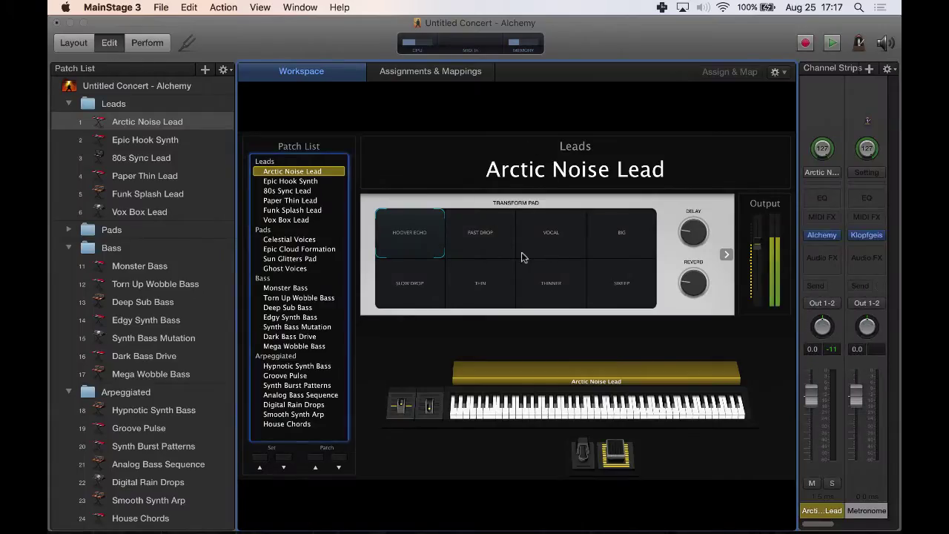
{"action": "left_click", "coordinate": [271, 6]}
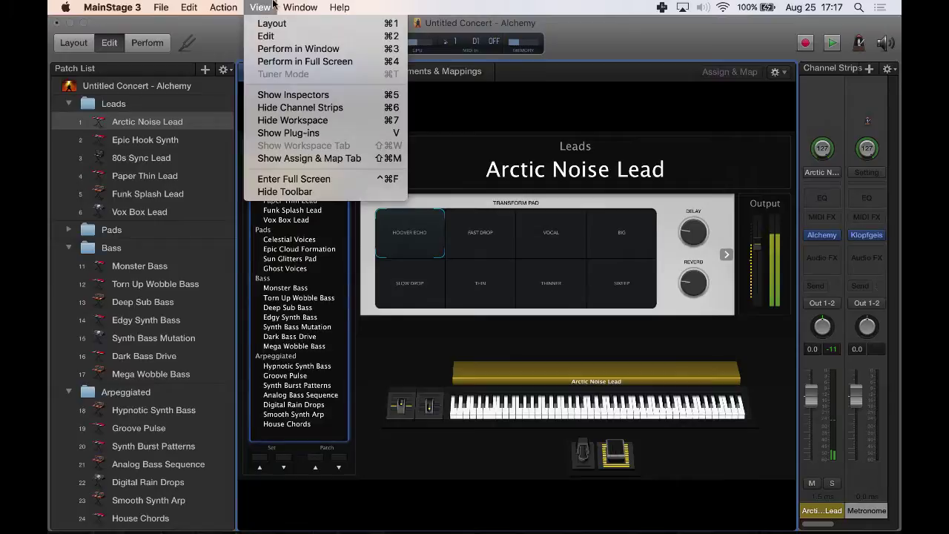
{"action": "left_click", "coordinate": [362, 374]}
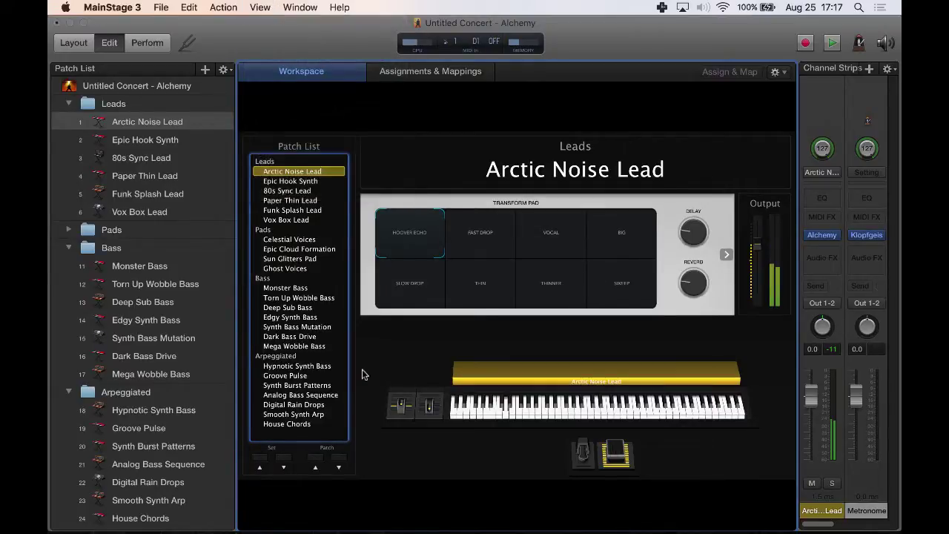
Step: Keep the Transform Pad's Smart Controls layout as Modern Synth 2 Tab, paging through both pages
{"action": "left_click", "coordinate": [410, 145]}
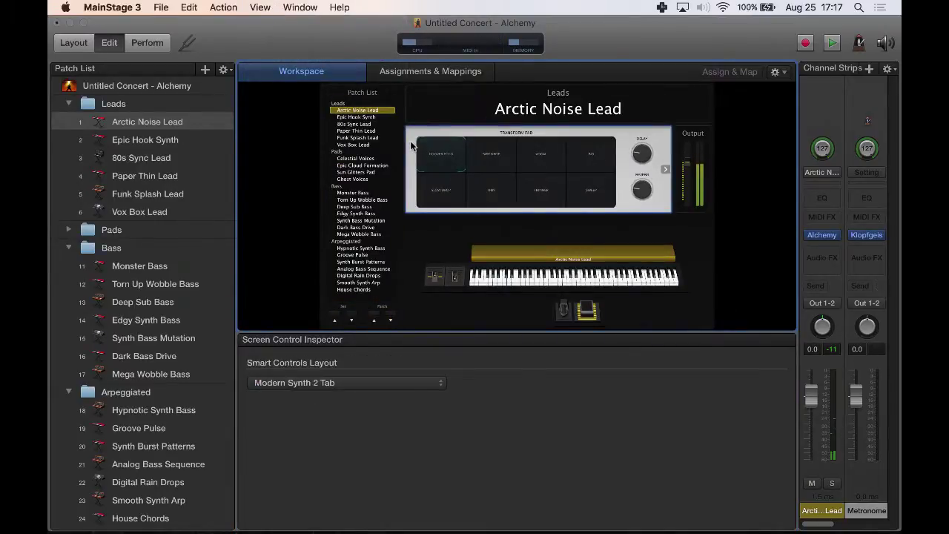
{"action": "left_click", "coordinate": [293, 386]}
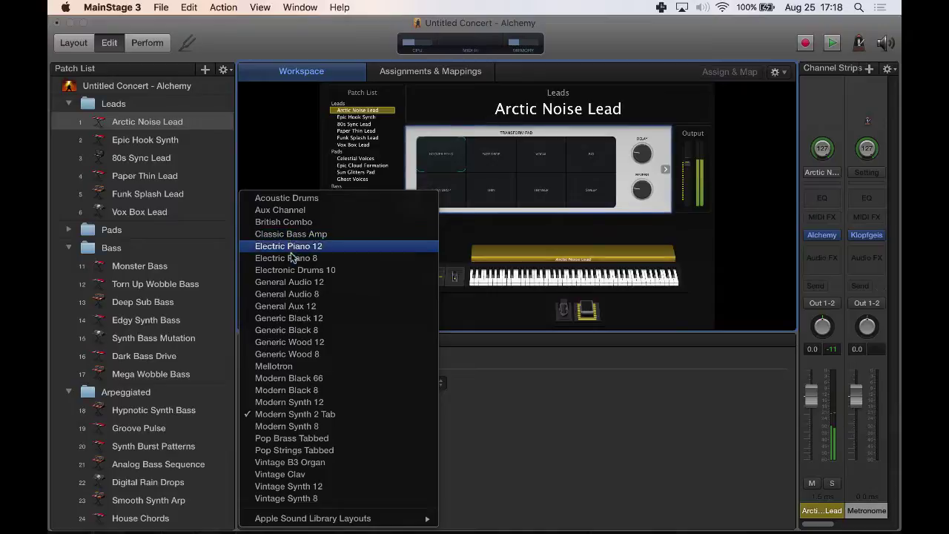
{"action": "left_click", "coordinate": [307, 418]}
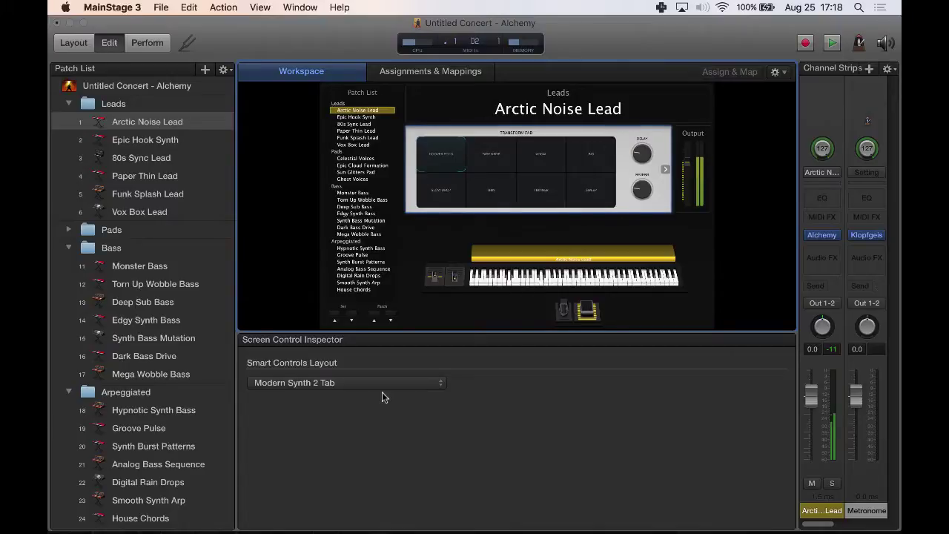
{"action": "left_click", "coordinate": [666, 169]}
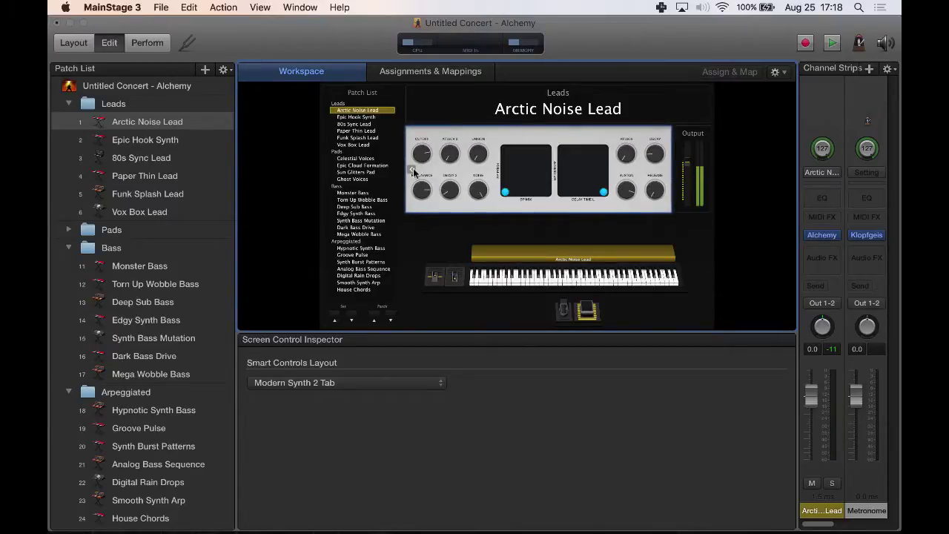
{"action": "left_click", "coordinate": [412, 169]}
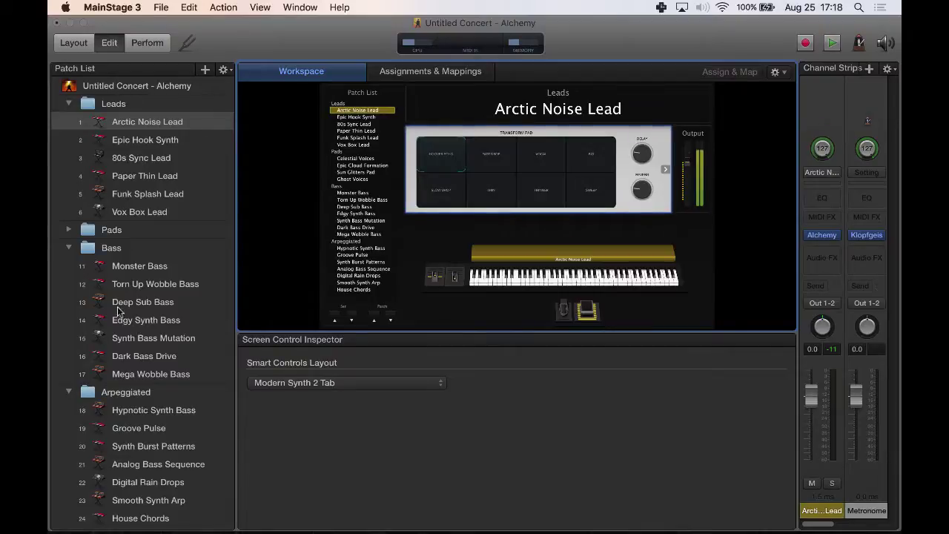
{"action": "left_click", "coordinate": [161, 8]}
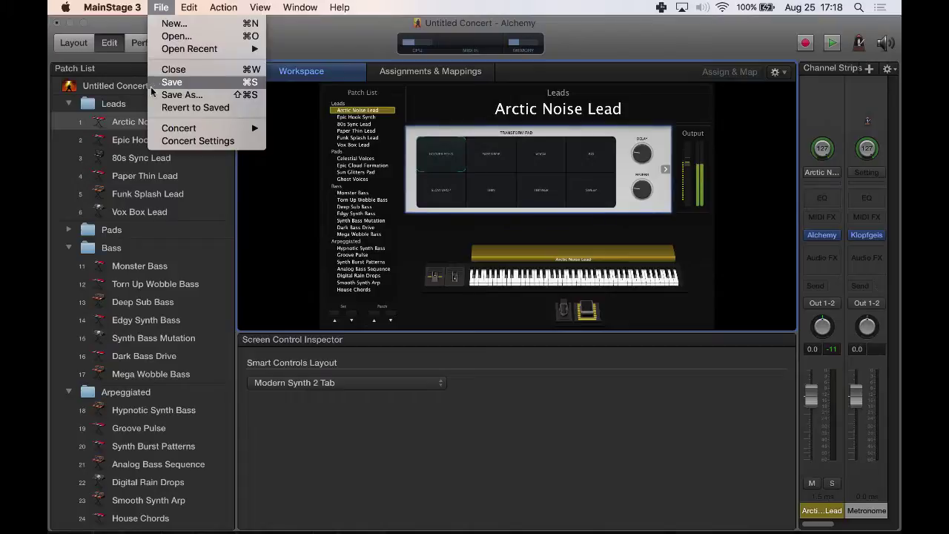
Step: Hide the Inspectors and reselect Arctic Noise Lead so its workspace fills the window
{"action": "mouse_move", "coordinate": [253, 7]}
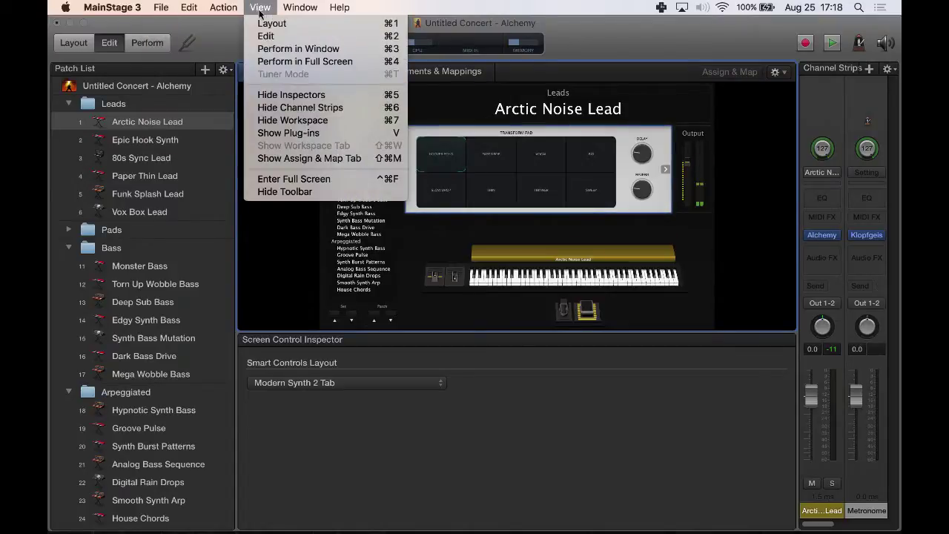
{"action": "left_click", "coordinate": [300, 96]}
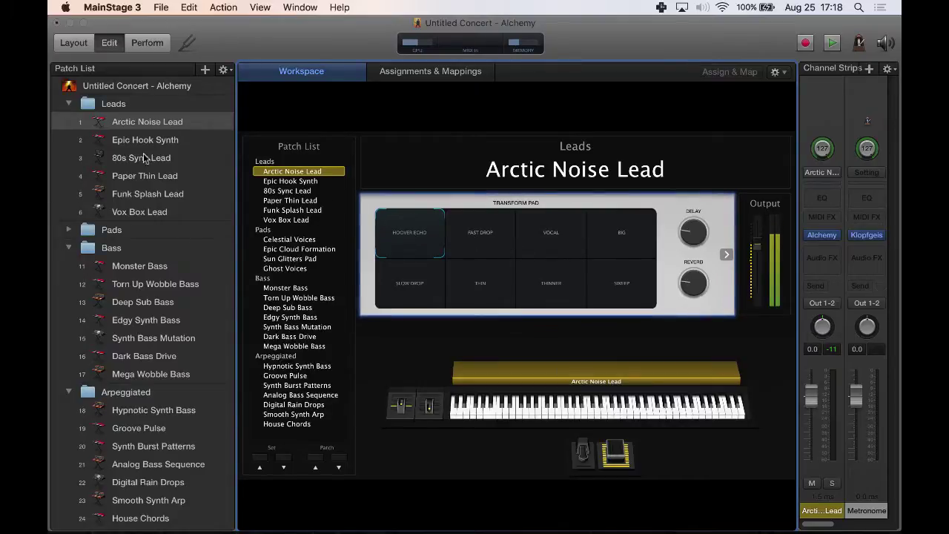
{"action": "left_click", "coordinate": [164, 127]}
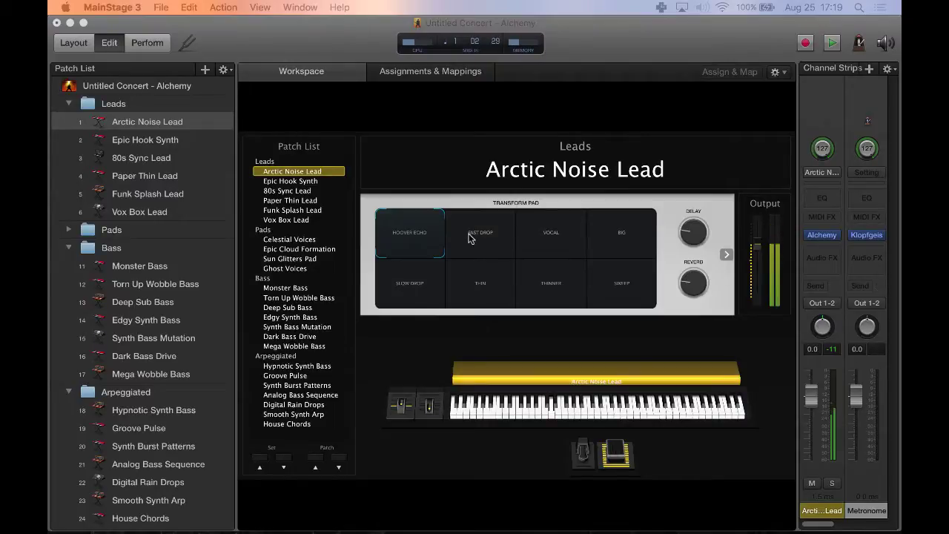
{"action": "left_click", "coordinate": [474, 236]}
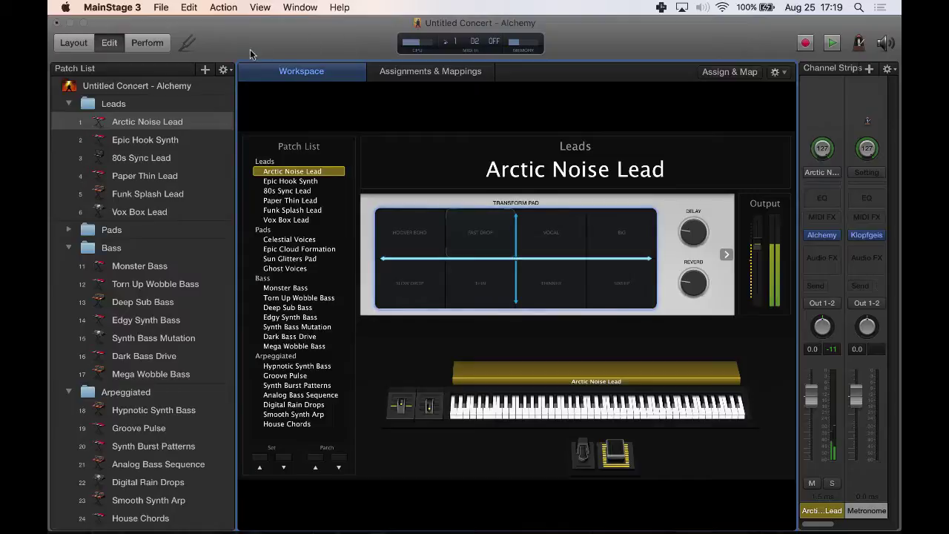
Step: In Perform mode, audition the Hoover Echo, Fast Drop, Vocal and Big transforms, settling on Big
{"action": "left_click", "coordinate": [146, 42]}
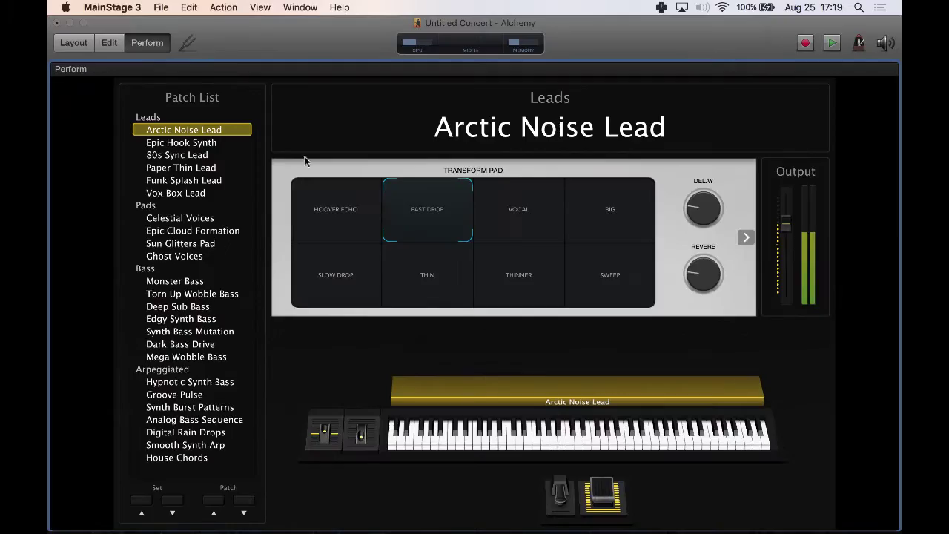
{"action": "left_click", "coordinate": [331, 211]}
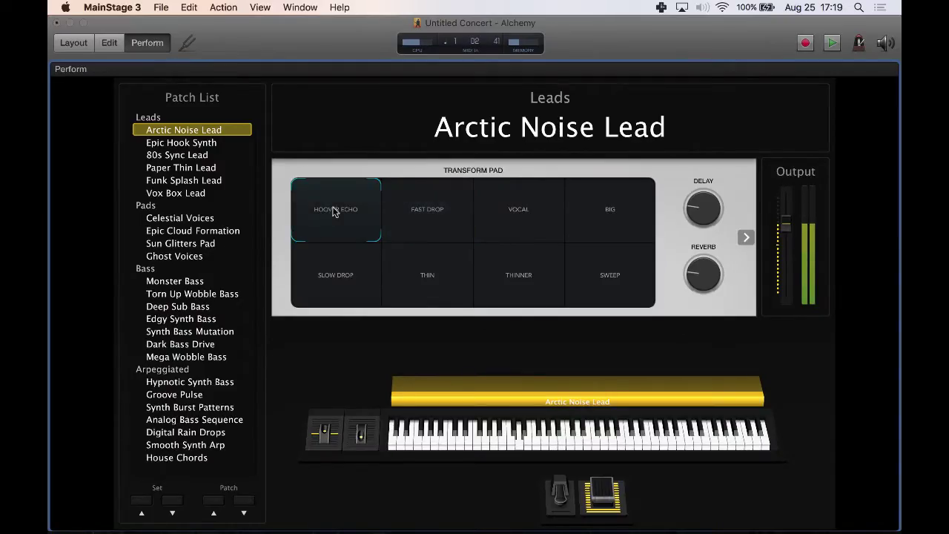
{"action": "left_click", "coordinate": [422, 210]}
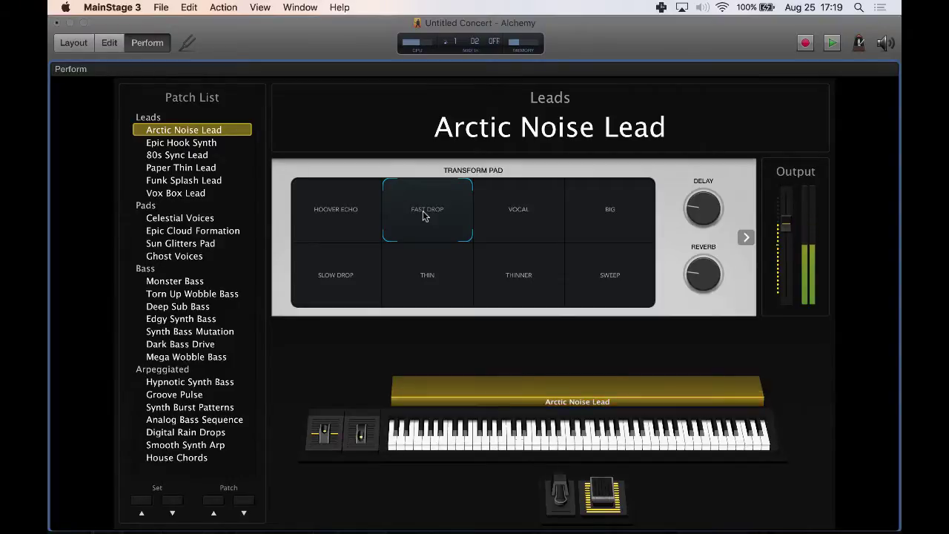
{"action": "left_click", "coordinate": [362, 211]}
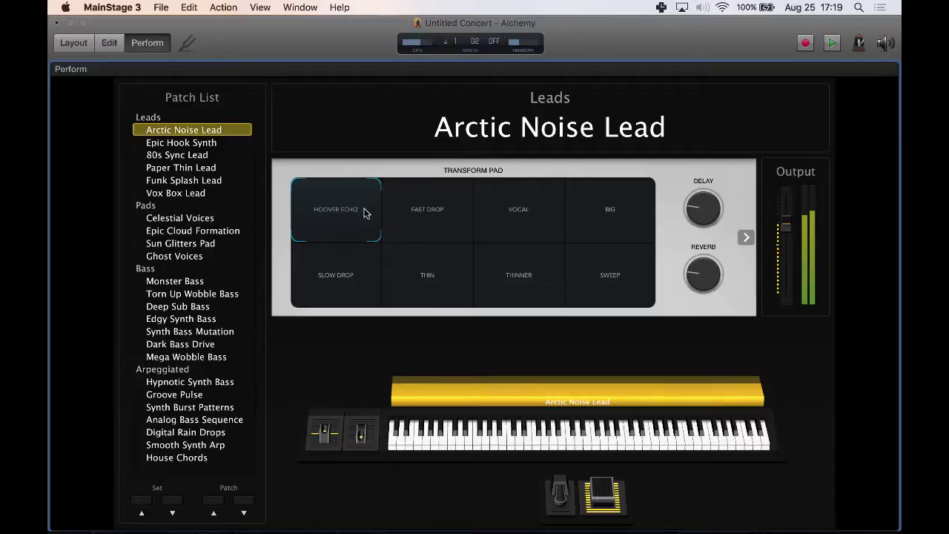
{"action": "left_click", "coordinate": [433, 217]}
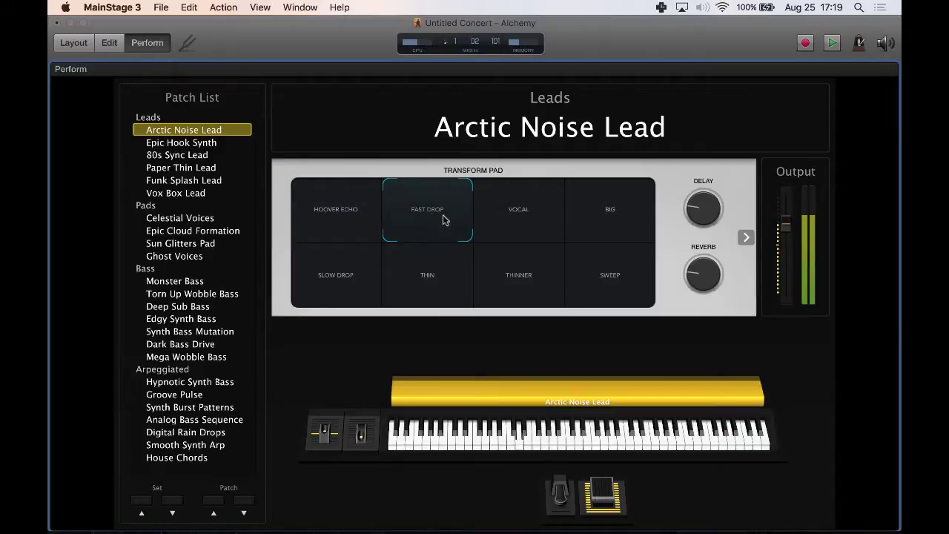
{"action": "left_click", "coordinate": [526, 220]}
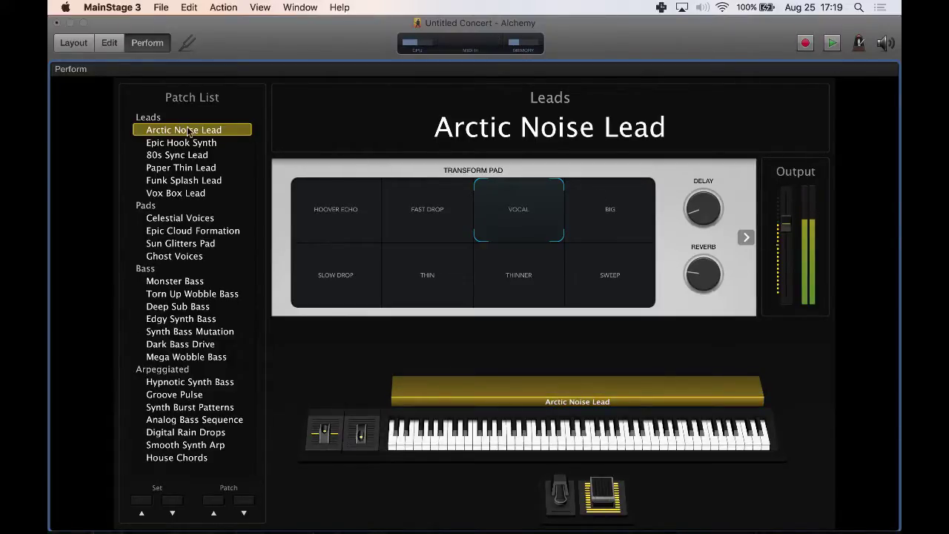
{"action": "left_click", "coordinate": [608, 216]}
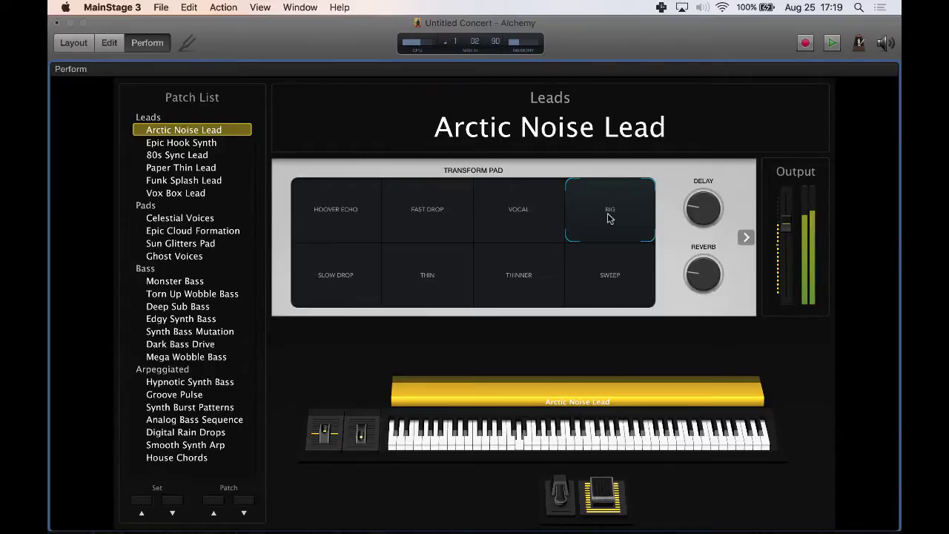
{"action": "left_click", "coordinate": [540, 224]}
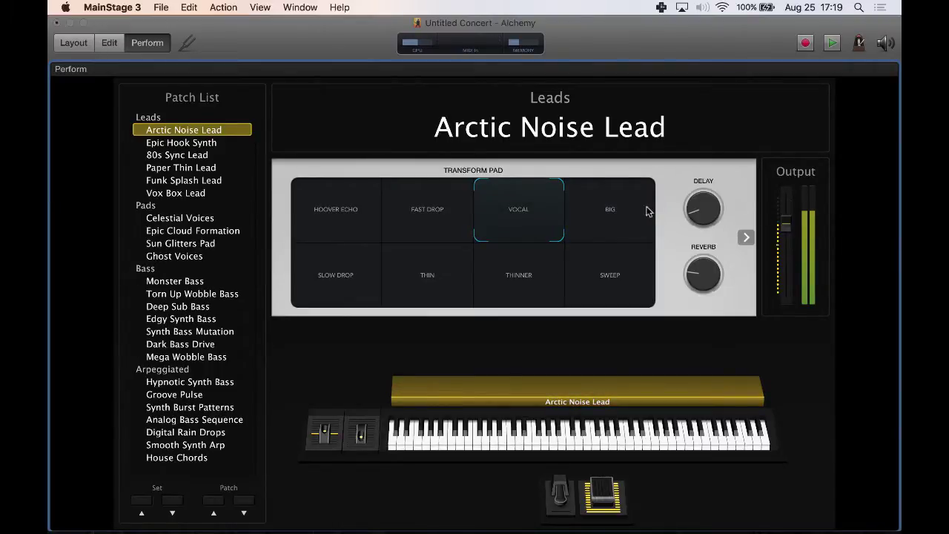
{"action": "left_click", "coordinate": [446, 205]}
{"action": "left_click", "coordinate": [351, 209]}
{"action": "left_click", "coordinate": [575, 212]}
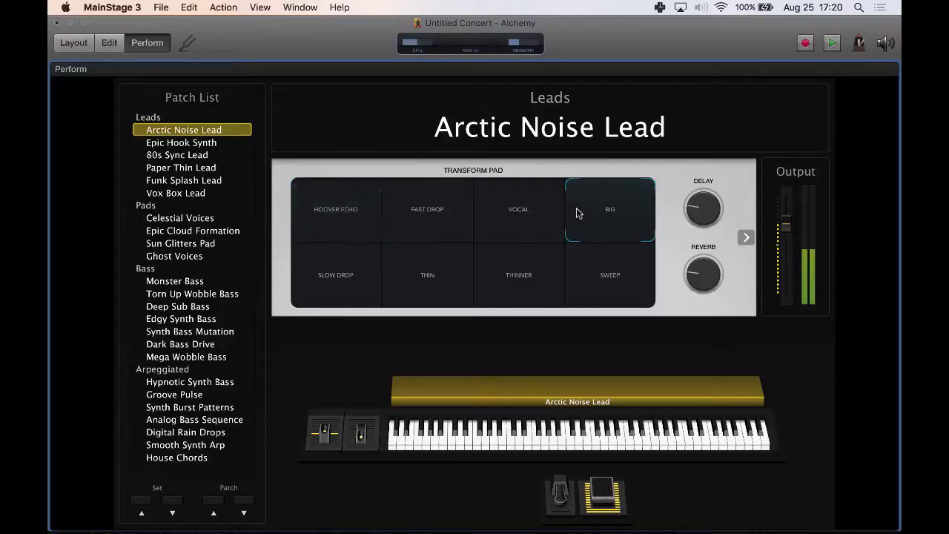
Step: Set the Delay knob to about 25.5%, briefly trying the Sweep transform
{"action": "left_click_drag", "start_coordinate": [698, 214], "coordinate": [702, 140]}
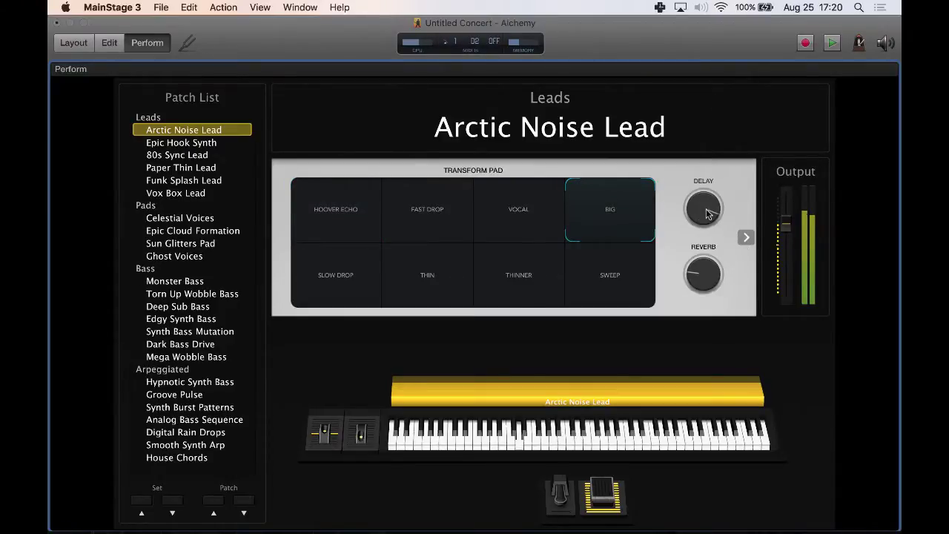
{"action": "left_click_drag", "start_coordinate": [704, 209], "coordinate": [686, 324]}
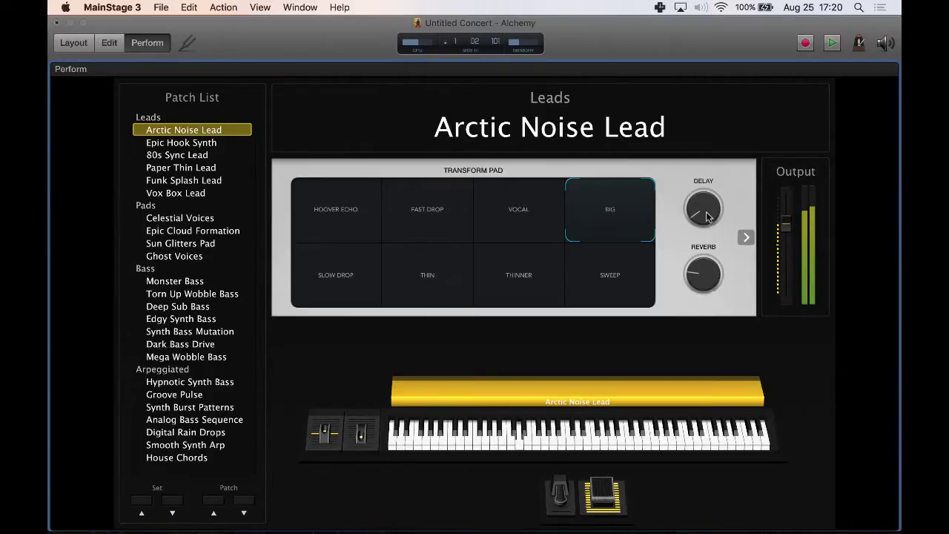
{"action": "left_click_drag", "start_coordinate": [701, 209], "coordinate": [727, 117]}
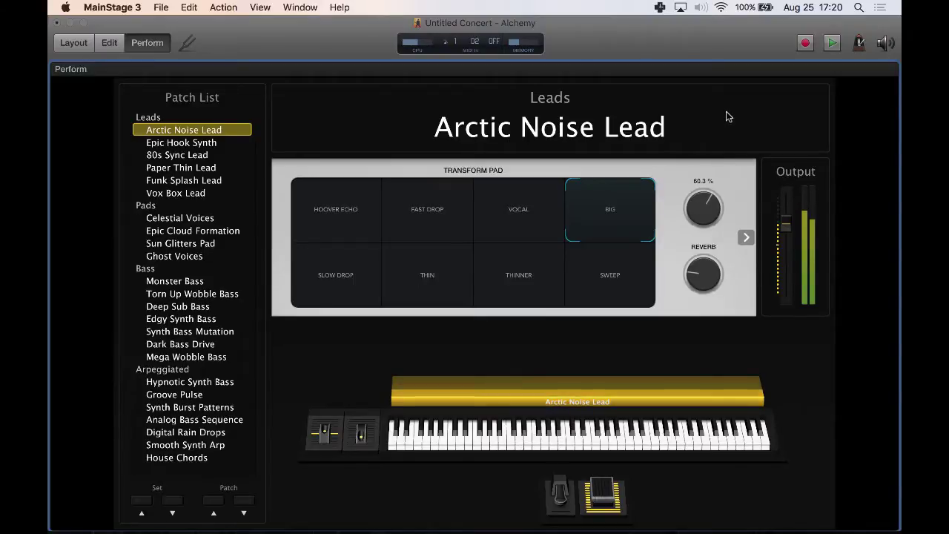
{"action": "left_click", "coordinate": [620, 280]}
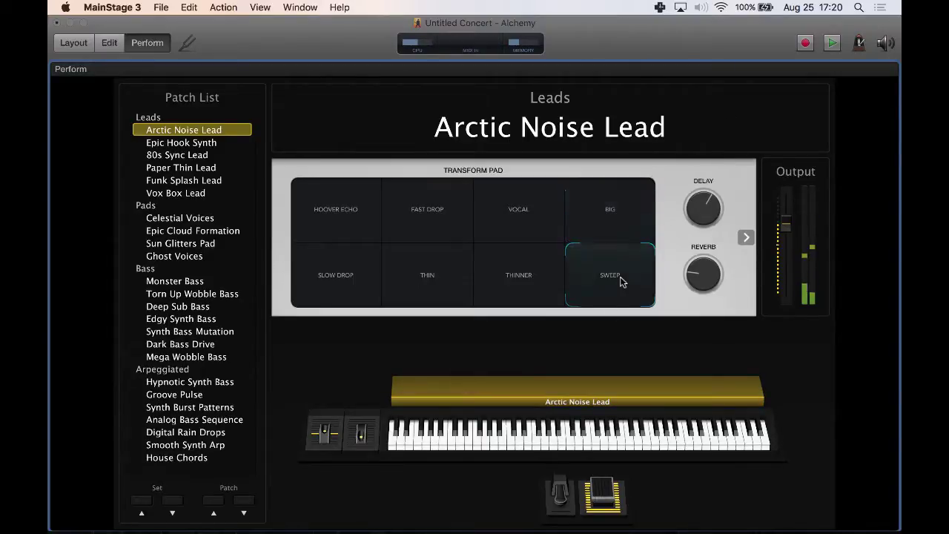
{"action": "left_click", "coordinate": [616, 212]}
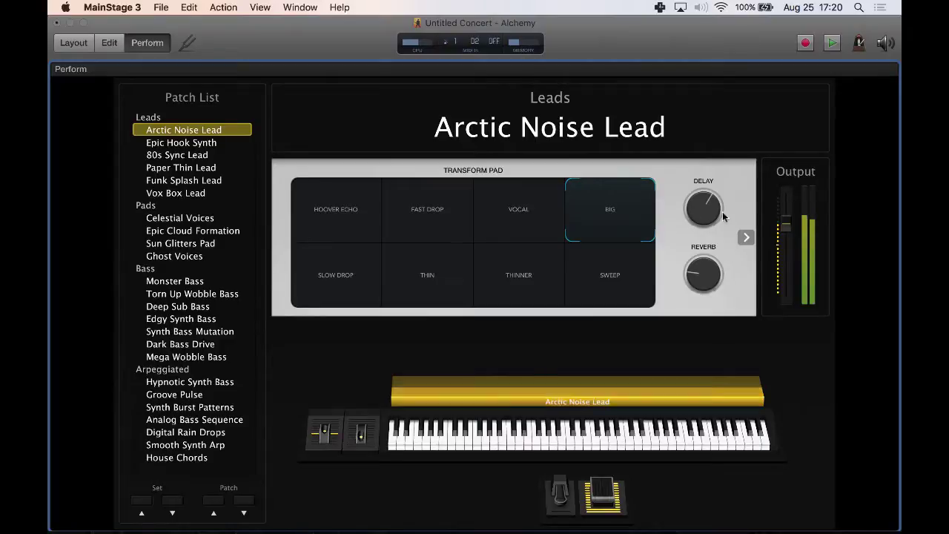
{"action": "left_click_drag", "start_coordinate": [711, 208], "coordinate": [676, 261]}
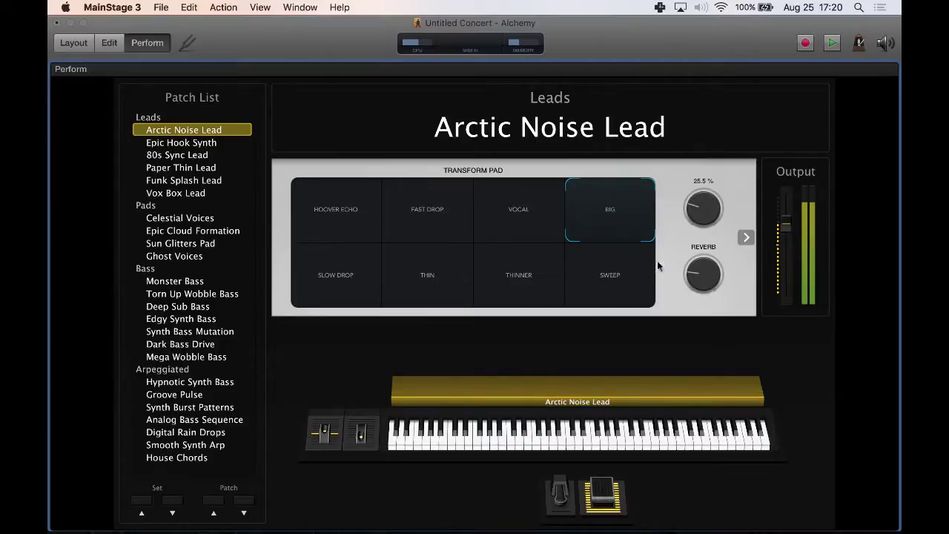
Step: Select the Sweep transform on Arctic Noise Lead, then switch to the Celestial Voices patch
{"action": "left_click", "coordinate": [187, 143]}
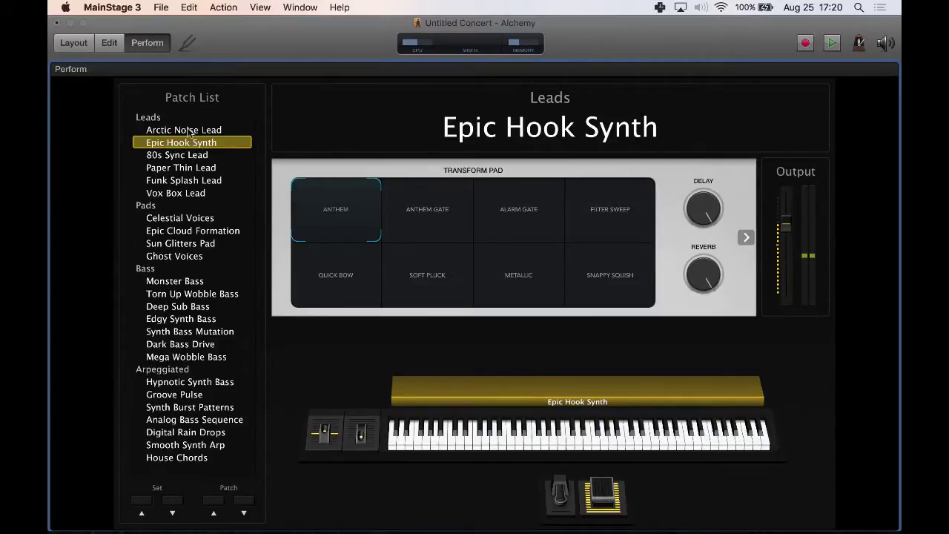
{"action": "left_click", "coordinate": [189, 130]}
{"action": "left_click", "coordinate": [610, 214]}
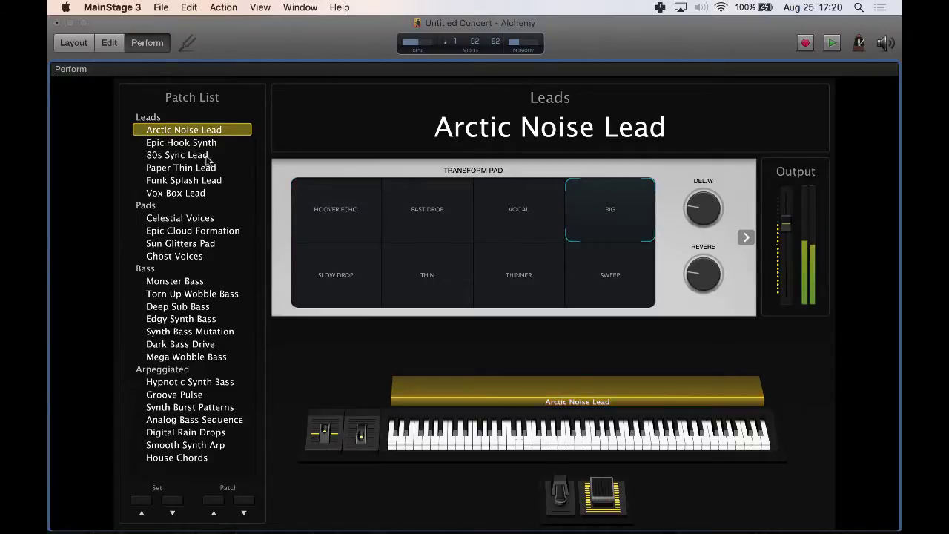
{"action": "left_click", "coordinate": [611, 287]}
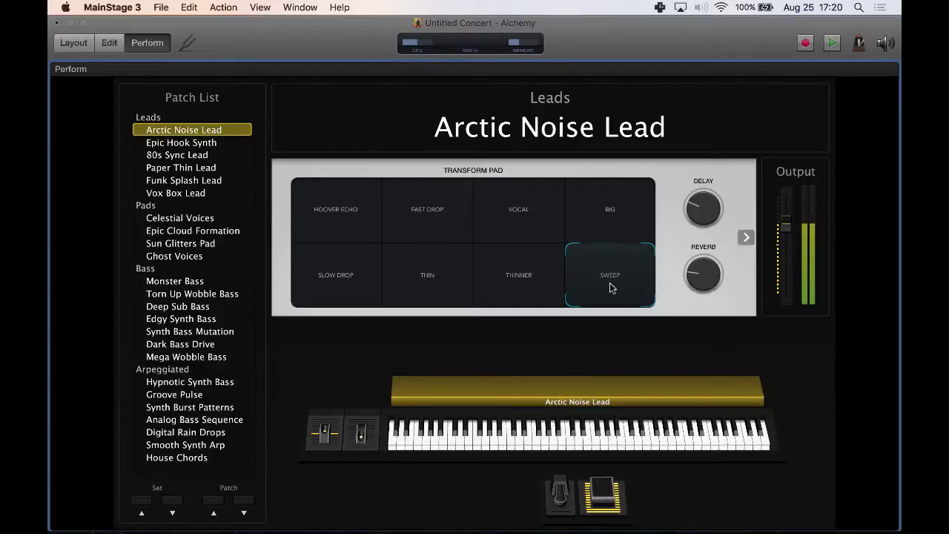
{"action": "left_click", "coordinate": [175, 219]}
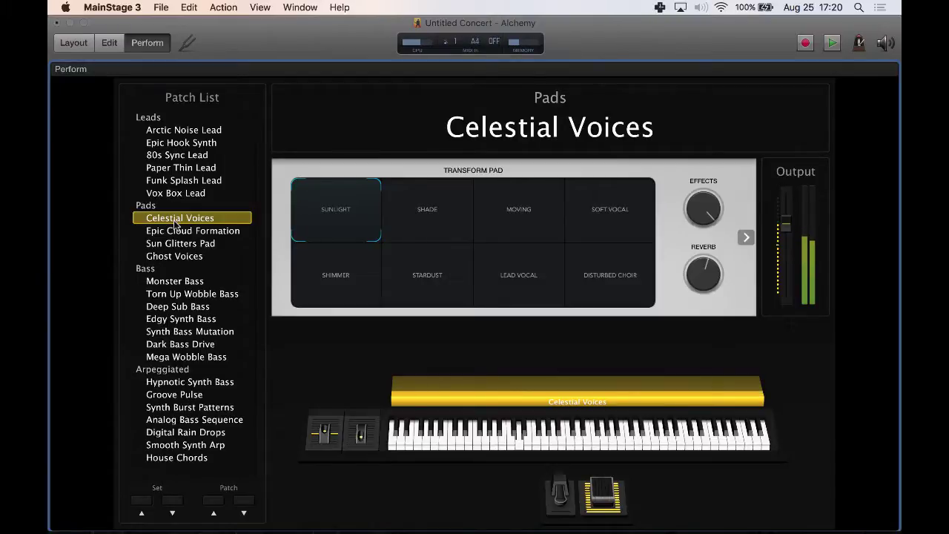
Step: Audition Shimmer and Stardust, settle on Lead Vocal, then return the concert to Edit mode
{"action": "left_click", "coordinate": [347, 274]}
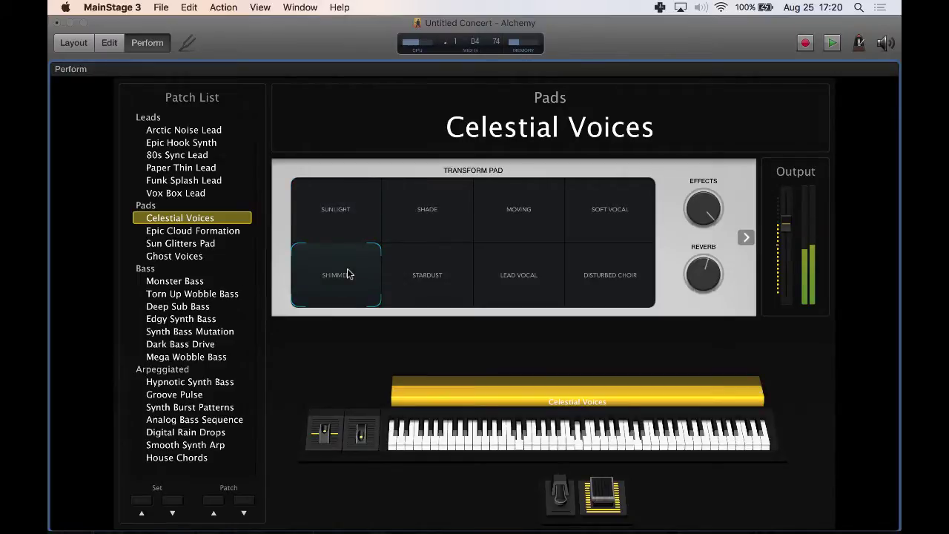
{"action": "left_click", "coordinate": [448, 284]}
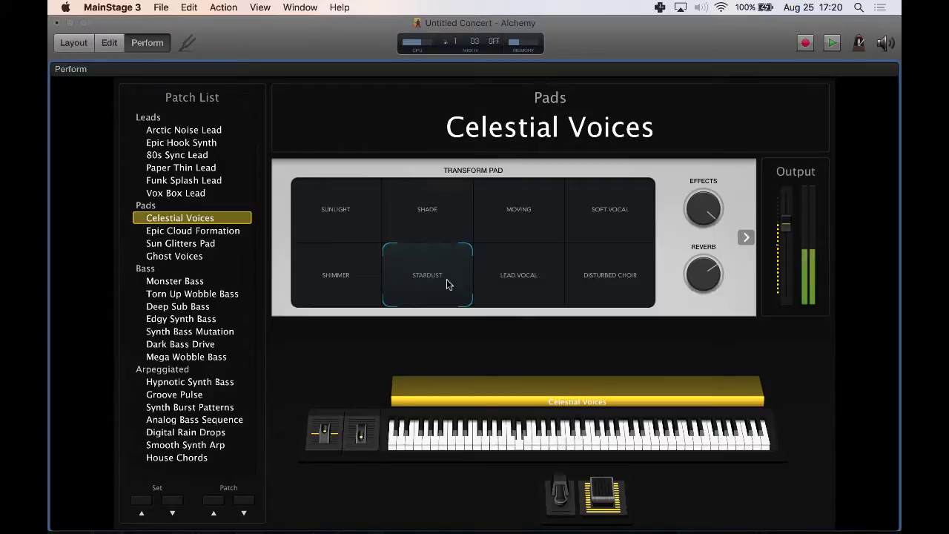
{"action": "left_click", "coordinate": [531, 269]}
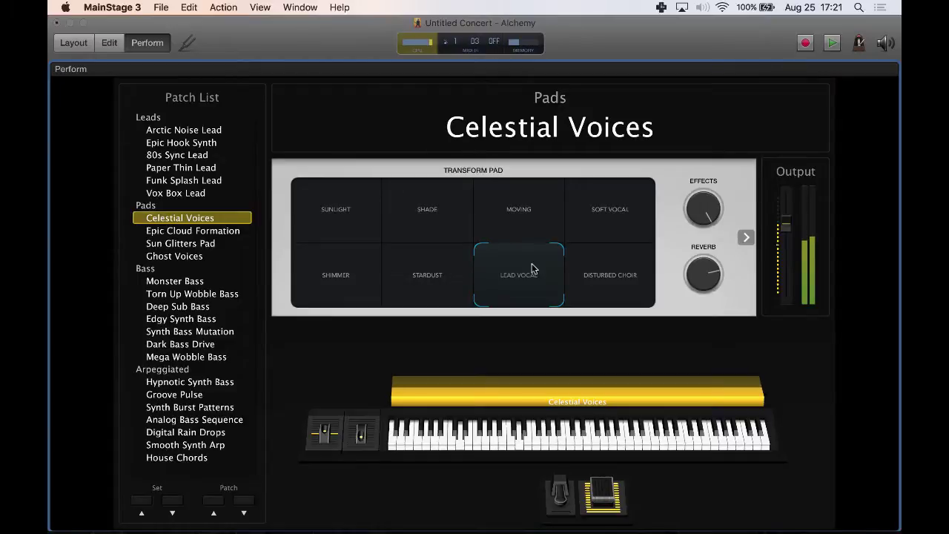
{"action": "left_click", "coordinate": [115, 45]}
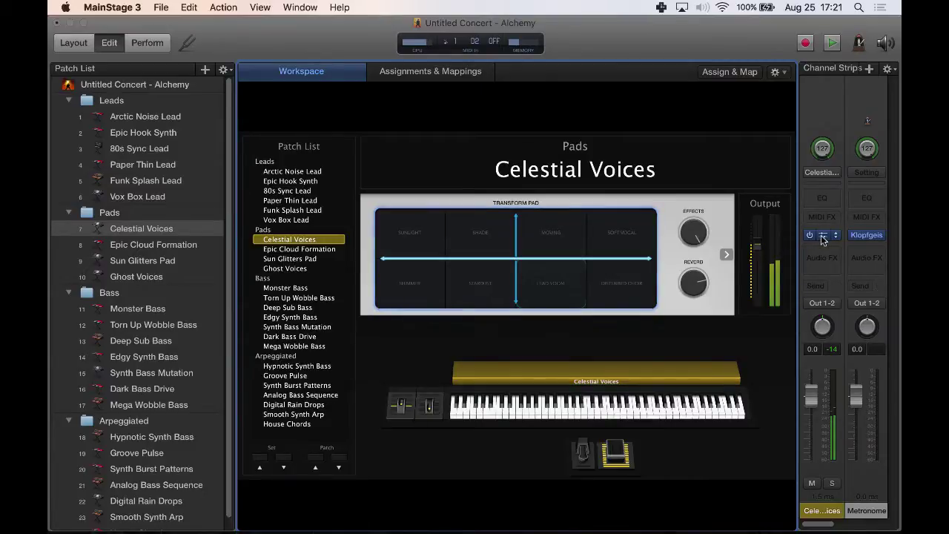
Step: Load Alchemy's Arpeggiated Bass preset Deep Electro Bass Pattern, pick Swing Pluck, and switch to Simple view
{"action": "left_click", "coordinate": [823, 236]}
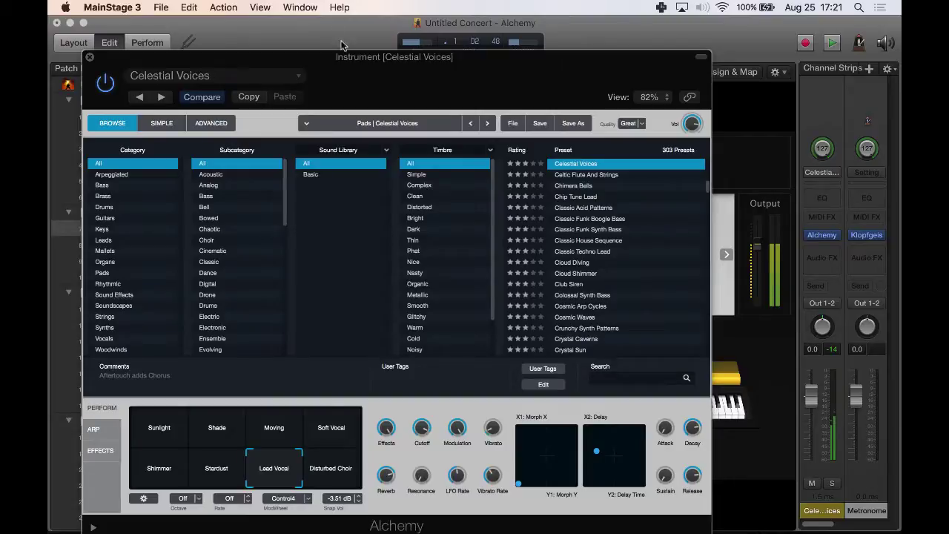
{"action": "left_click_drag", "start_coordinate": [360, 60], "coordinate": [485, 42]}
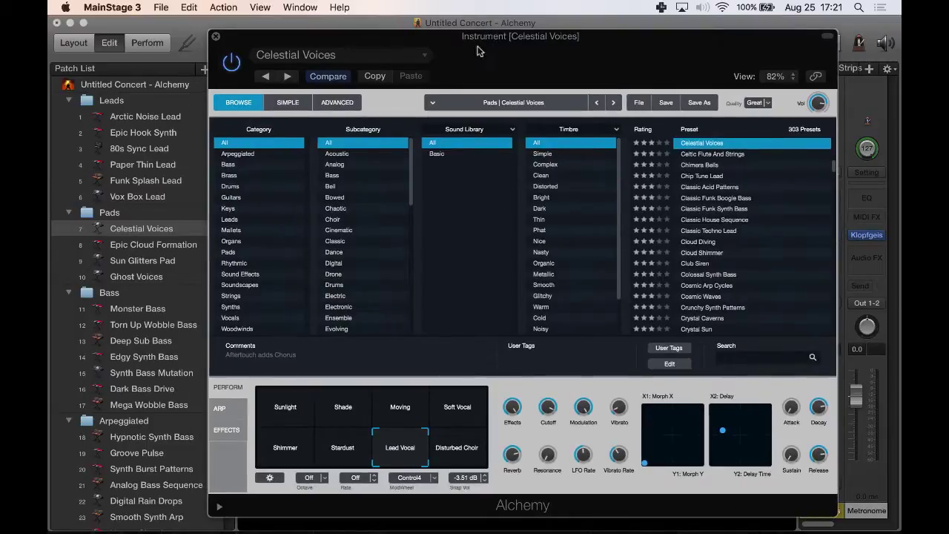
{"action": "left_click", "coordinate": [248, 154]}
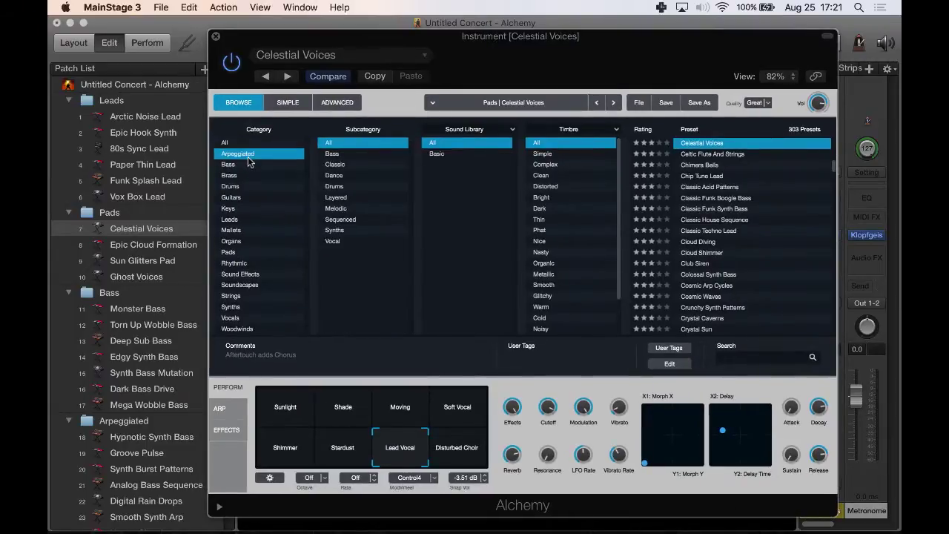
{"action": "left_click", "coordinate": [331, 153]}
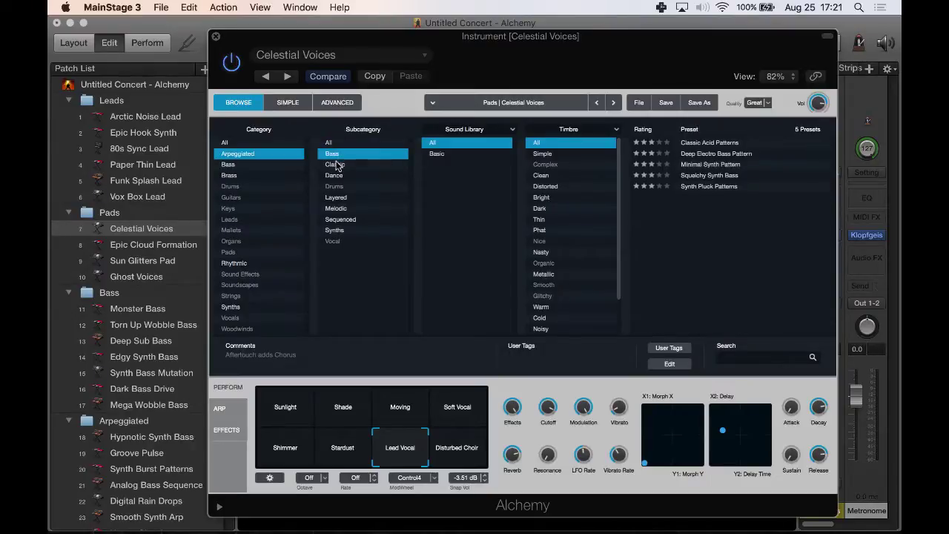
{"action": "left_click", "coordinate": [703, 154]}
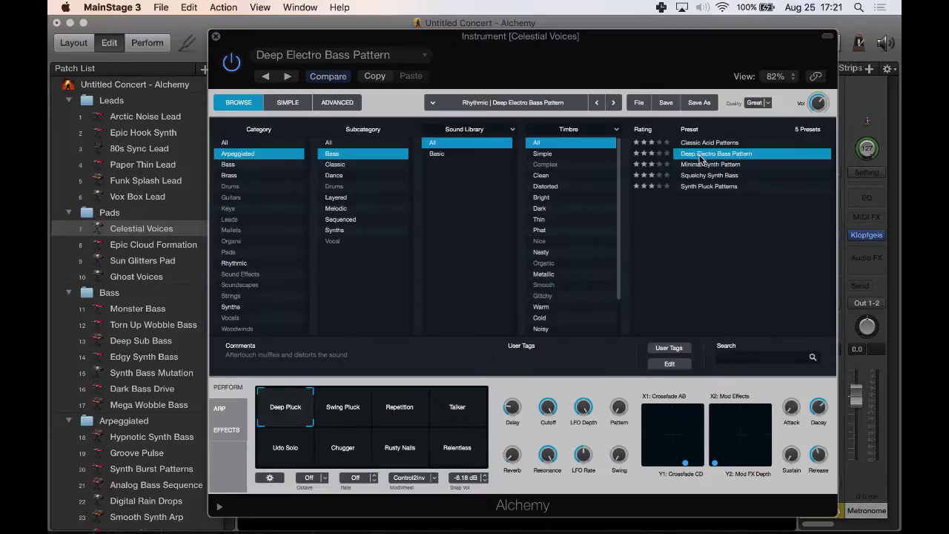
{"action": "left_click", "coordinate": [332, 416]}
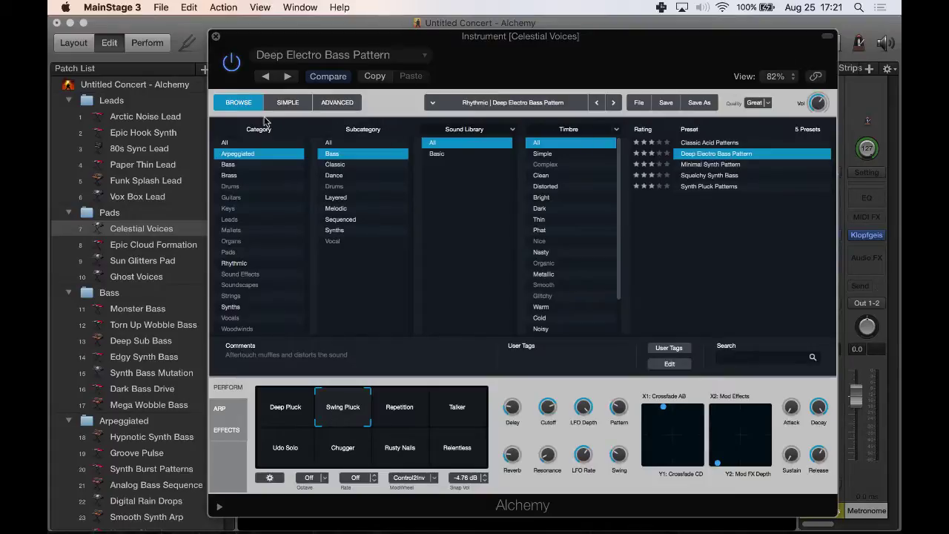
{"action": "left_click", "coordinate": [289, 104]}
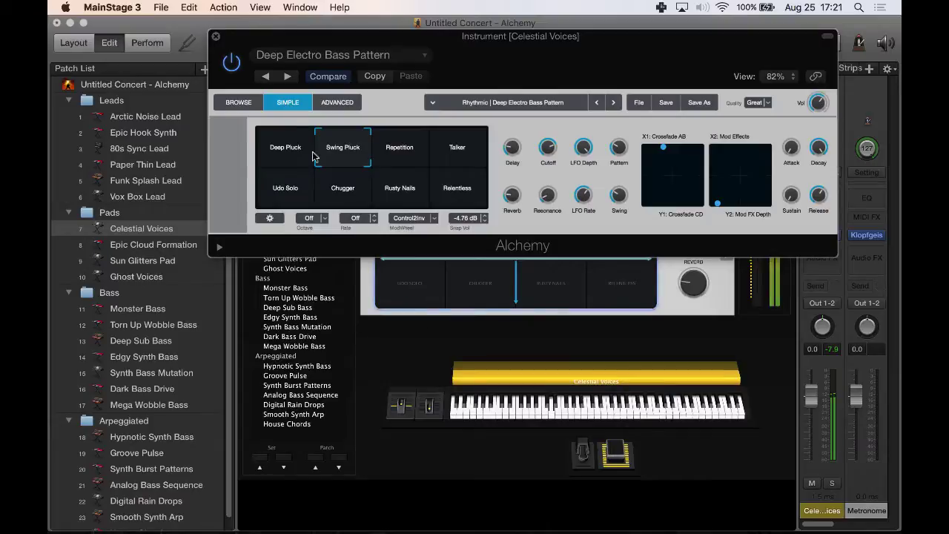
Step: Reopen the preset browser and load the Chimera Bells preset from the Bell subcategory
{"action": "left_click", "coordinate": [239, 104]}
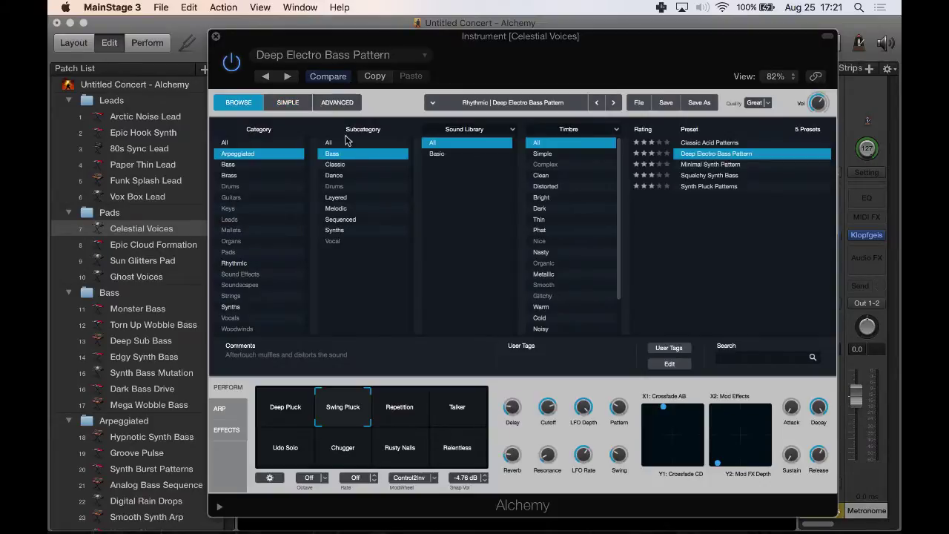
{"action": "left_click", "coordinate": [236, 143]}
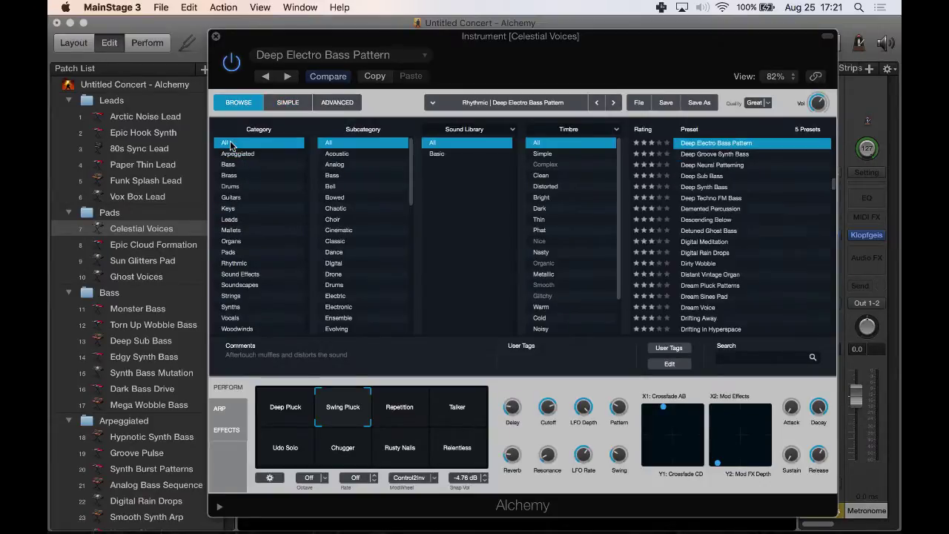
{"action": "left_click", "coordinate": [330, 186]}
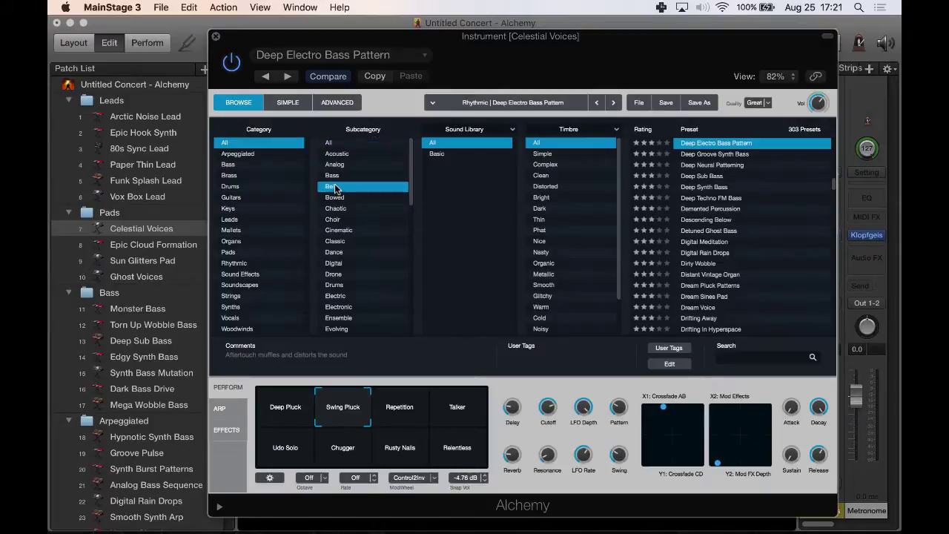
{"action": "left_click", "coordinate": [685, 143]}
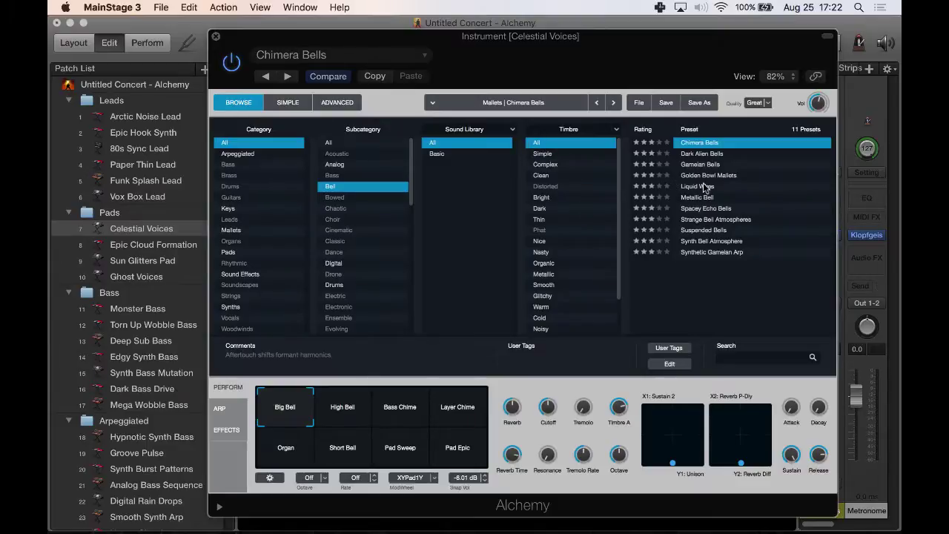
Step: Show all subcategories and load the Acid Etched Bass preset
{"action": "left_click", "coordinate": [328, 143]}
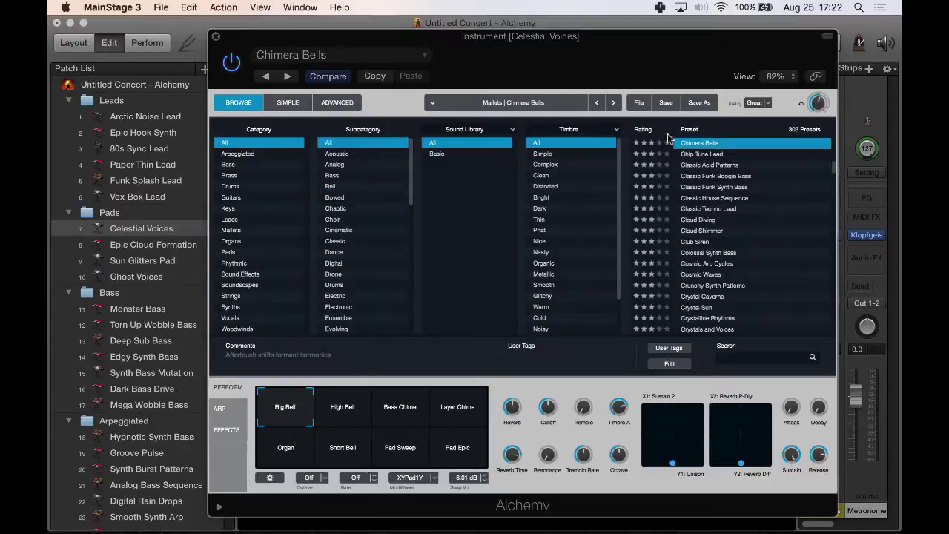
{"action": "scroll", "coordinate": [737, 200], "scroll_direction": "down", "scroll_amount": 20}
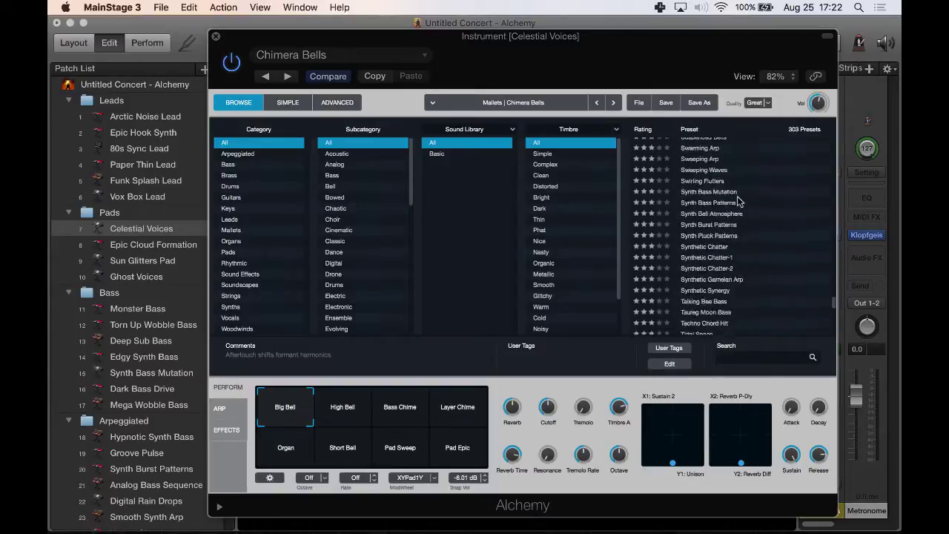
{"action": "scroll", "coordinate": [738, 201], "scroll_direction": "up", "scroll_amount": 20}
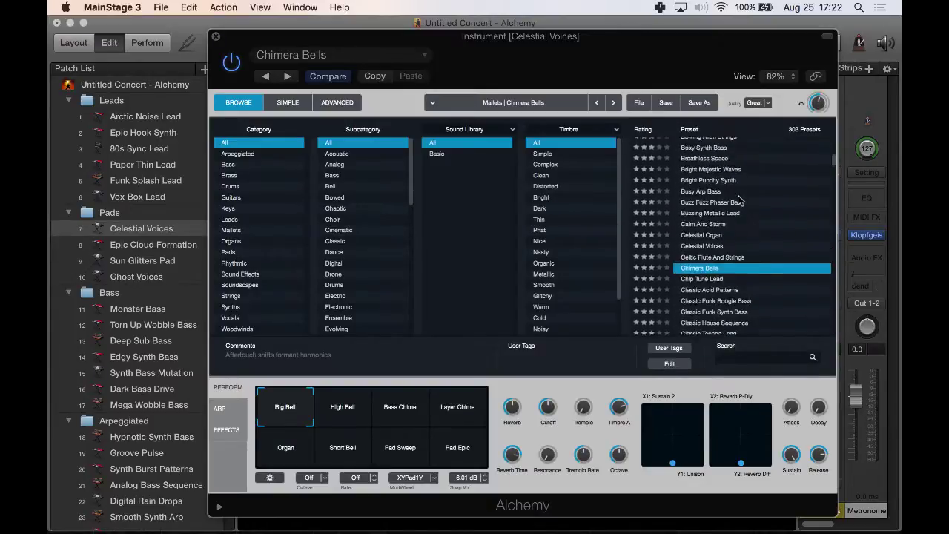
{"action": "left_click", "coordinate": [710, 185]}
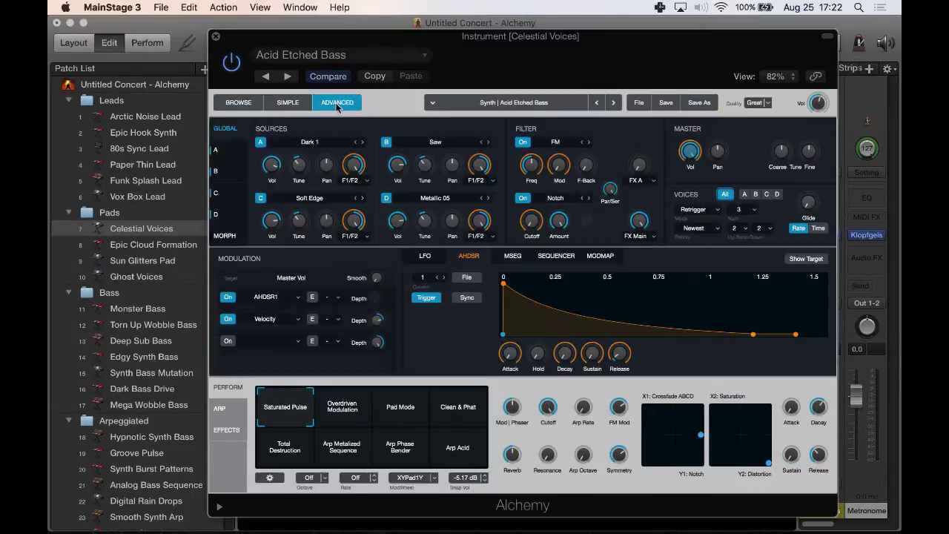
Step: Check the LFO and AHDSR tabs, then try the Overdriven Modulation and Pad Mode variations and morph between pads
{"action": "mouse_move", "coordinate": [623, 199]}
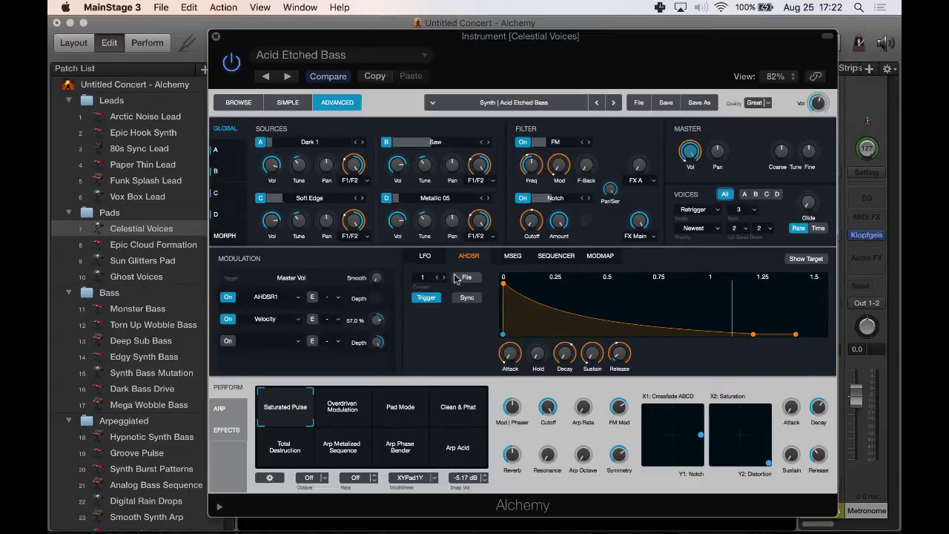
{"action": "left_click", "coordinate": [425, 258]}
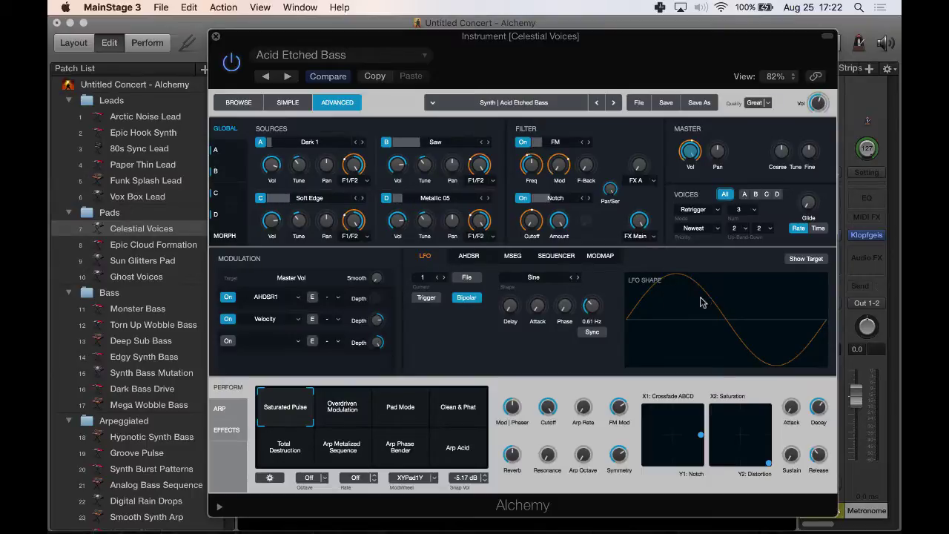
{"action": "left_click", "coordinate": [470, 257]}
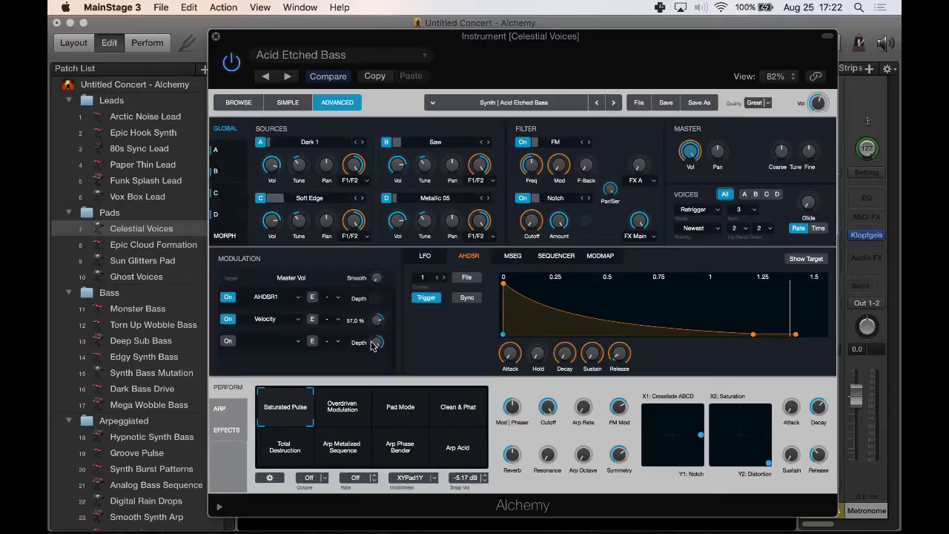
{"action": "left_click", "coordinate": [344, 414]}
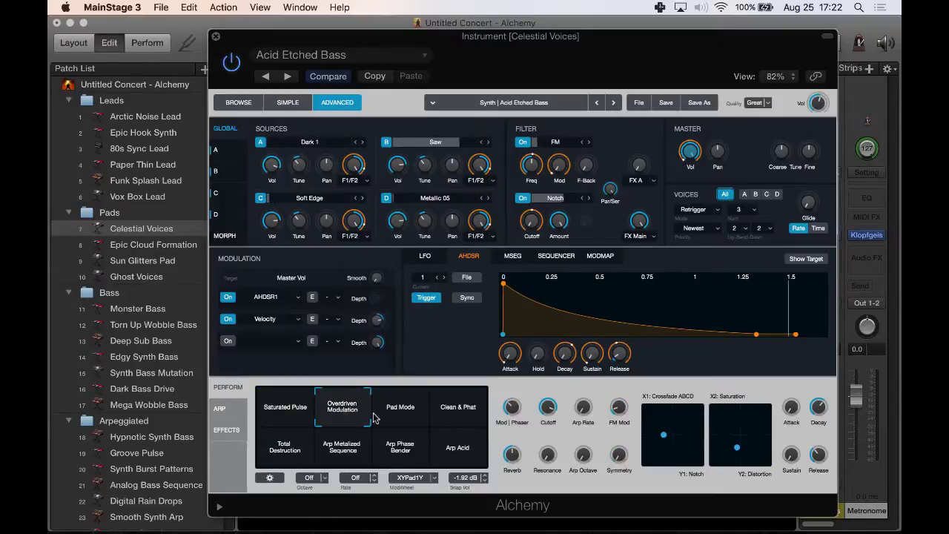
{"action": "left_click", "coordinate": [404, 413]}
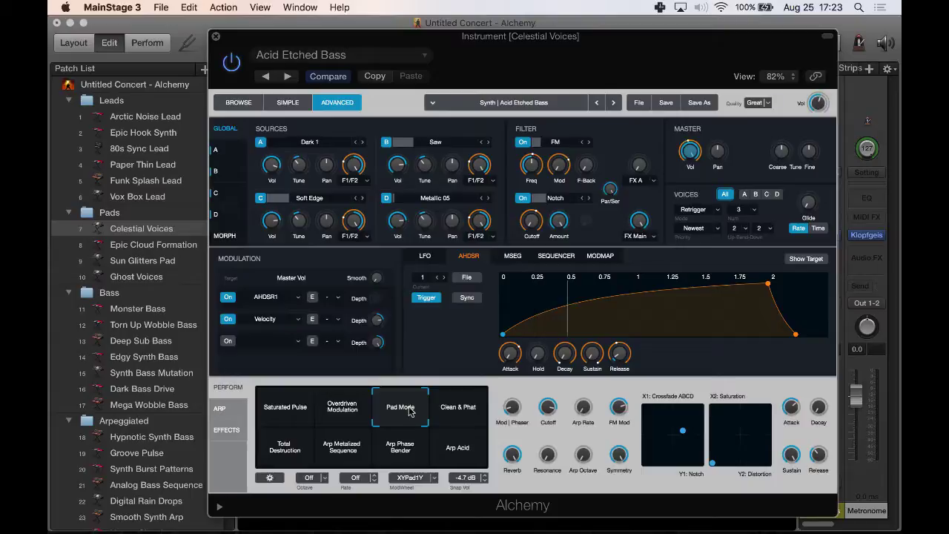
{"action": "left_click_drag", "start_coordinate": [409, 412], "coordinate": [341, 435]}
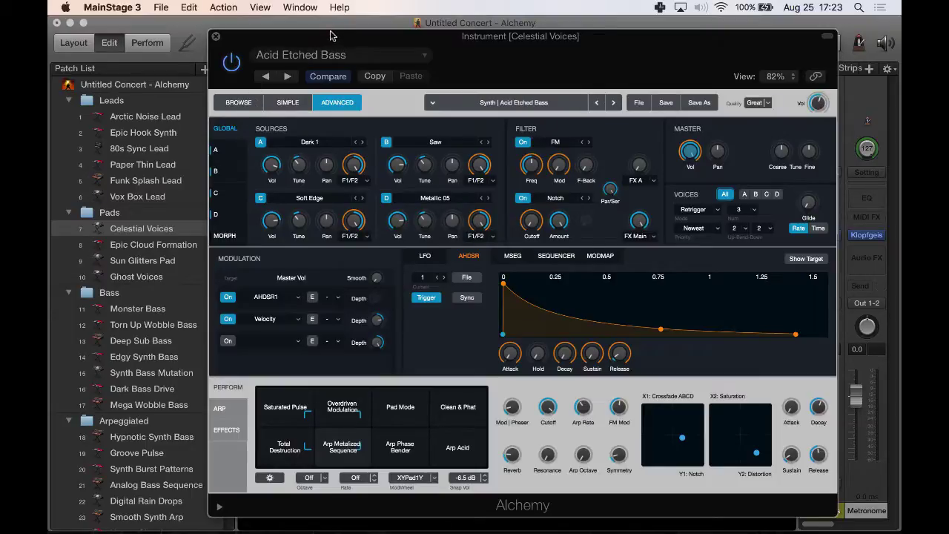
Step: Step back to the original Wave Memories preset and close the Alchemy window
{"action": "left_click_drag", "start_coordinate": [335, 47], "coordinate": [354, 35]}
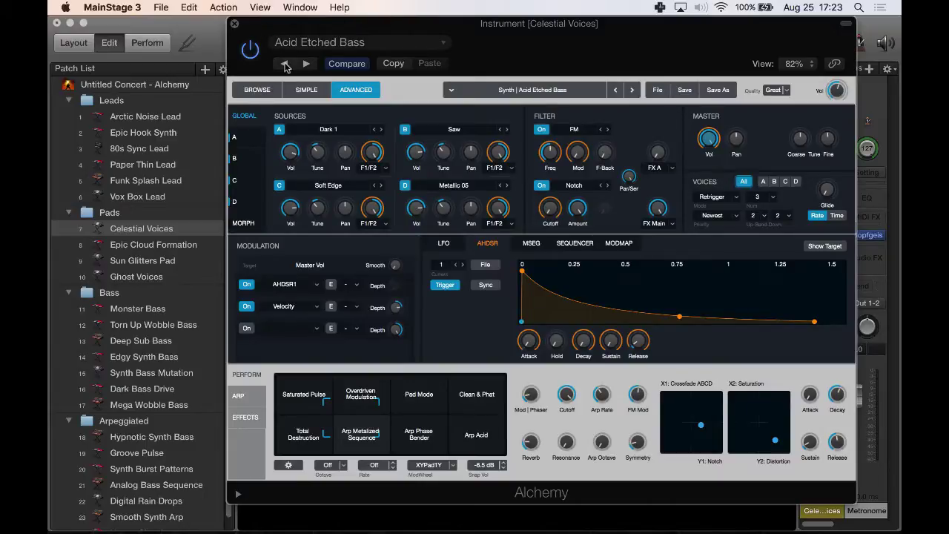
{"action": "left_click", "coordinate": [285, 65]}
{"action": "left_click", "coordinate": [257, 90]}
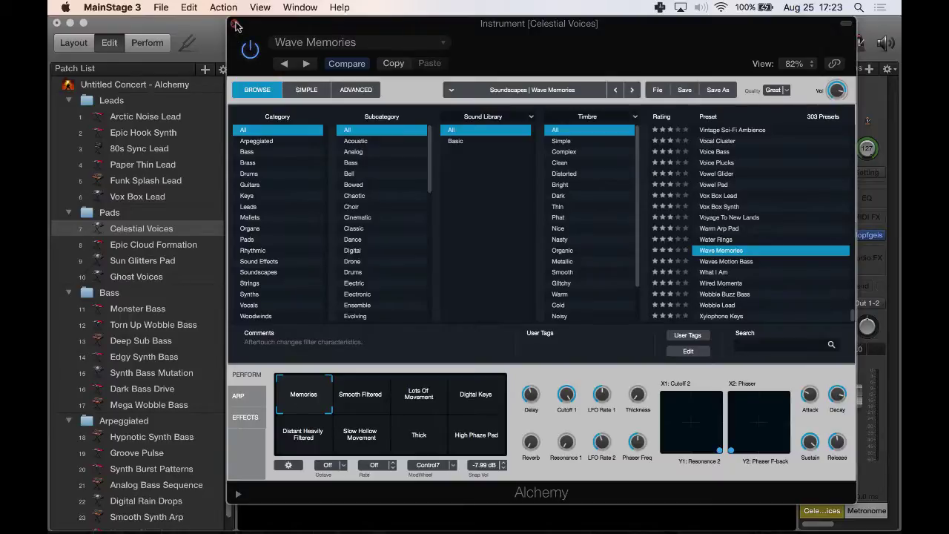
{"action": "left_click", "coordinate": [235, 25]}
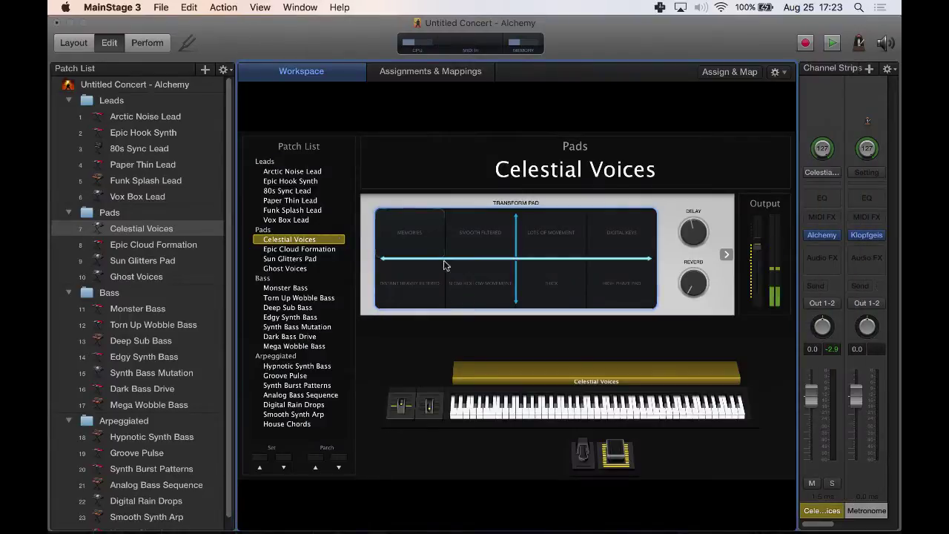
Step: Audition the Vox Box Lead patch, return to Celestial Voices and select its Transform Pad
{"action": "left_click", "coordinate": [151, 197]}
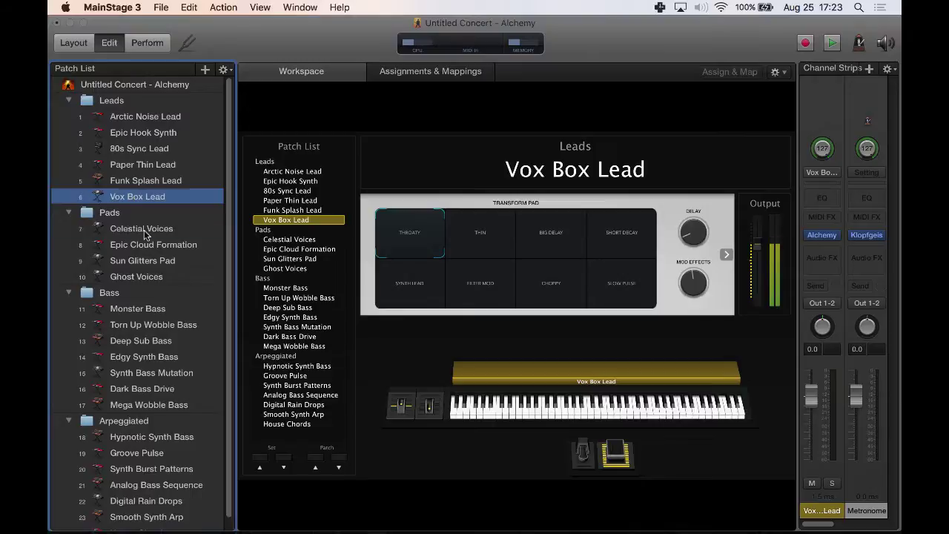
{"action": "left_click", "coordinate": [143, 231]}
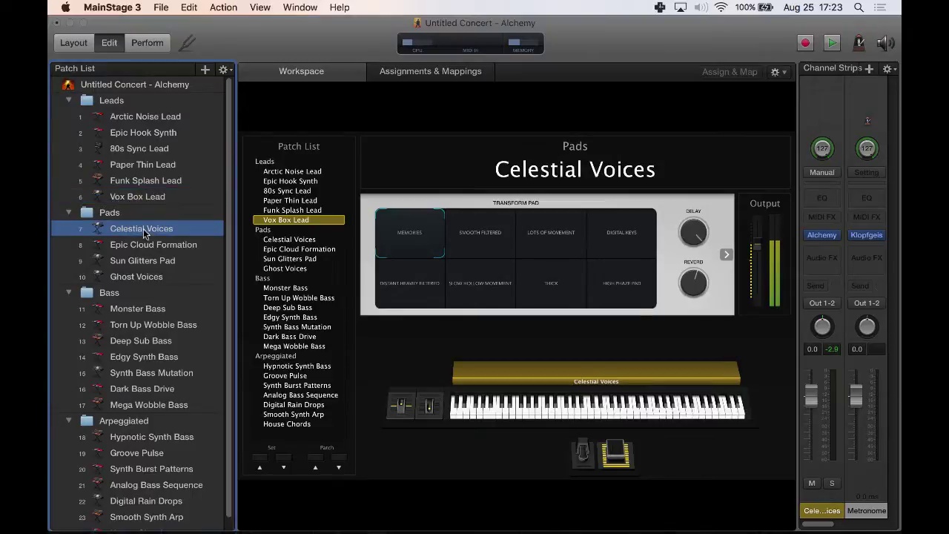
{"action": "left_click", "coordinate": [408, 245]}
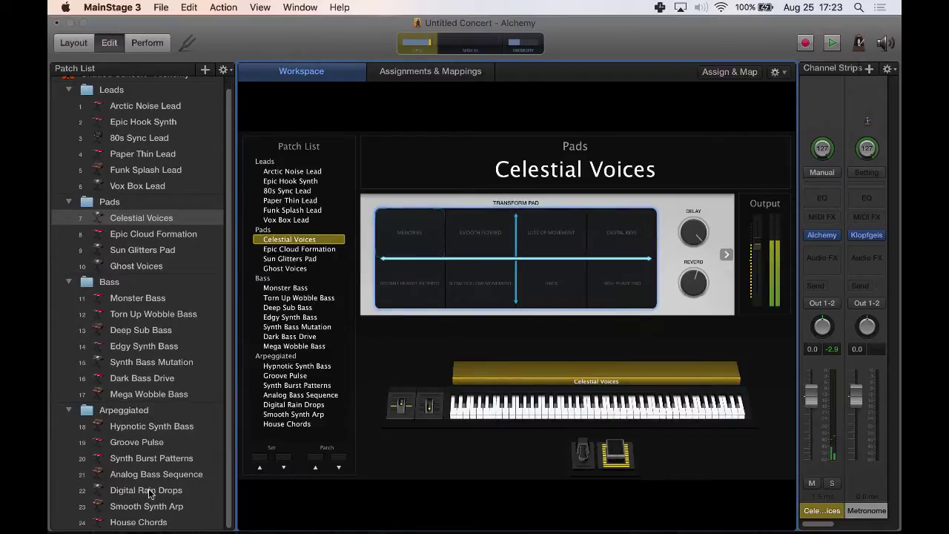
Step: Try Digital Rain Drops, then make Sun Glitters Pad active with its Transform Pad in full-window Perform view
{"action": "left_click", "coordinate": [148, 493]}
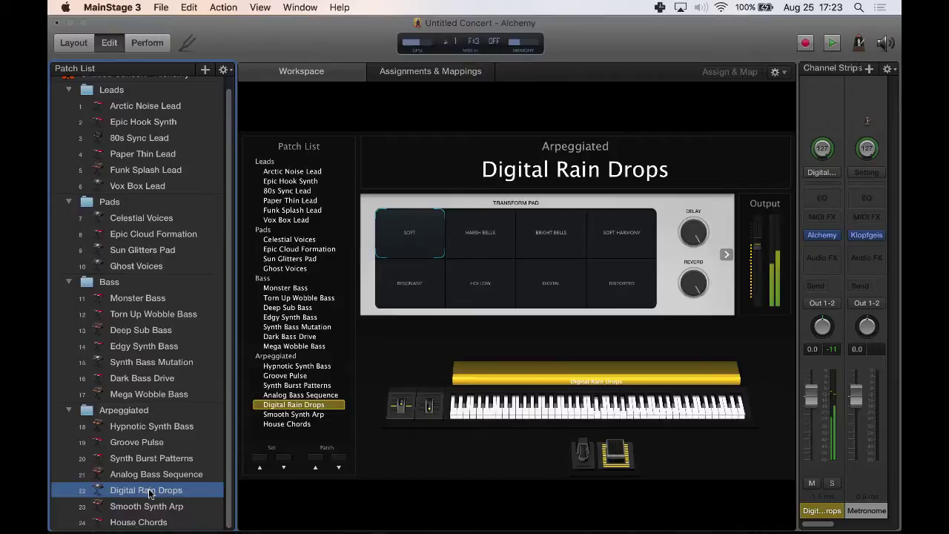
{"action": "left_click", "coordinate": [139, 252]}
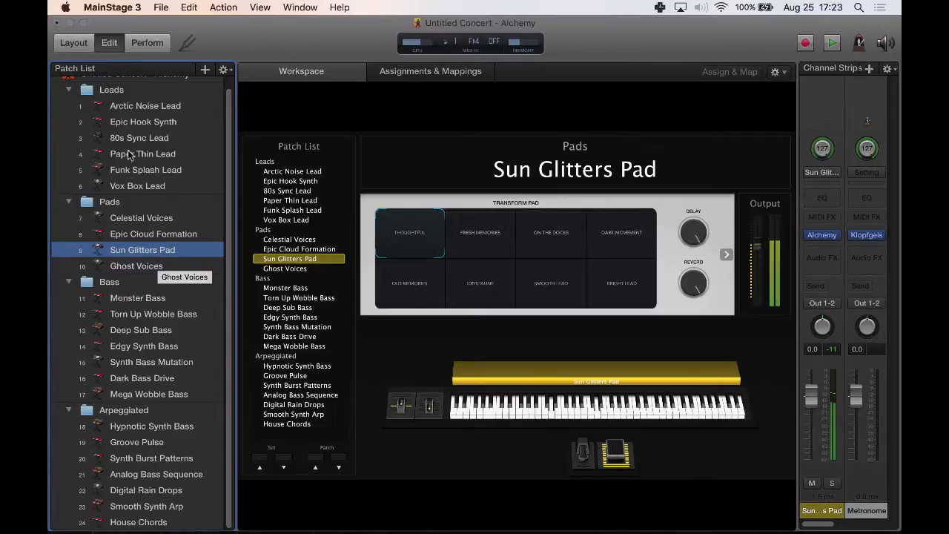
{"action": "left_click", "coordinate": [480, 245]}
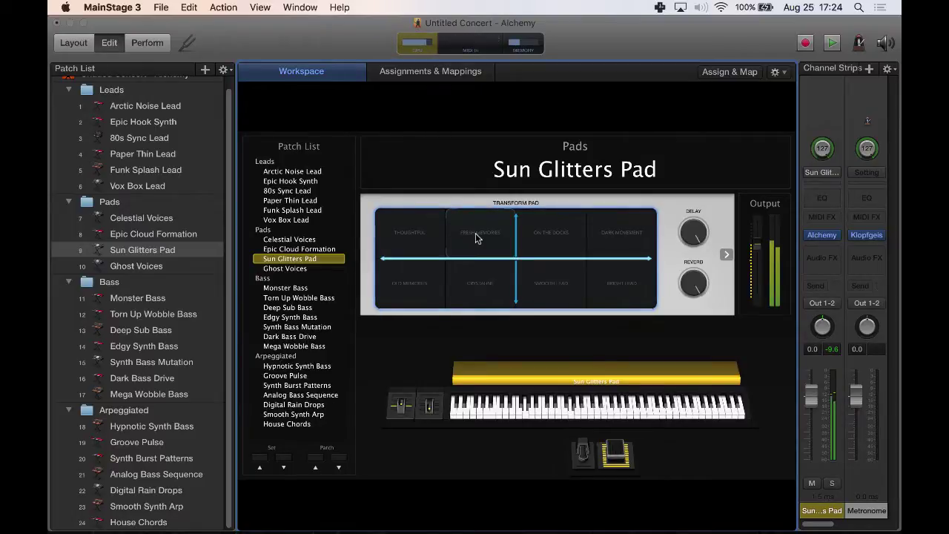
{"action": "left_click", "coordinate": [157, 46]}
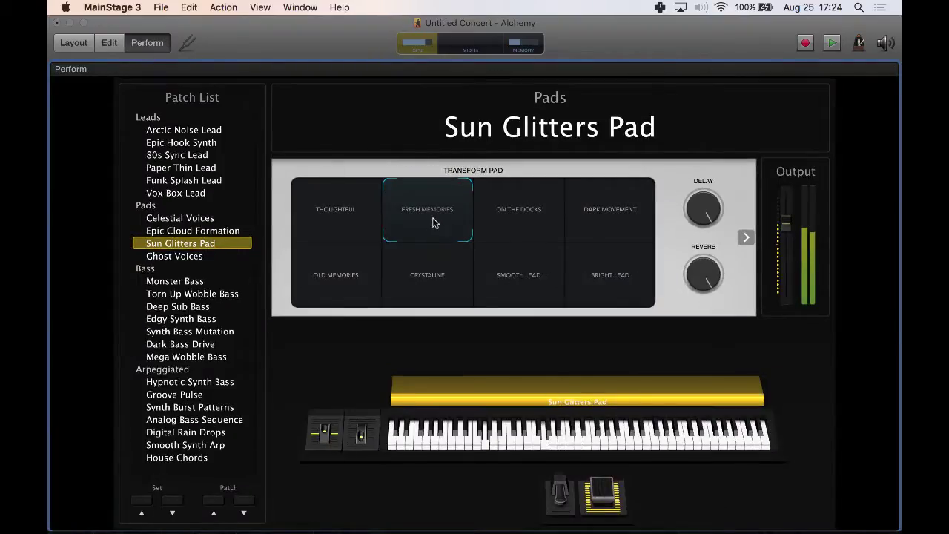
{"action": "left_click_drag", "start_coordinate": [435, 222], "coordinate": [524, 287]}
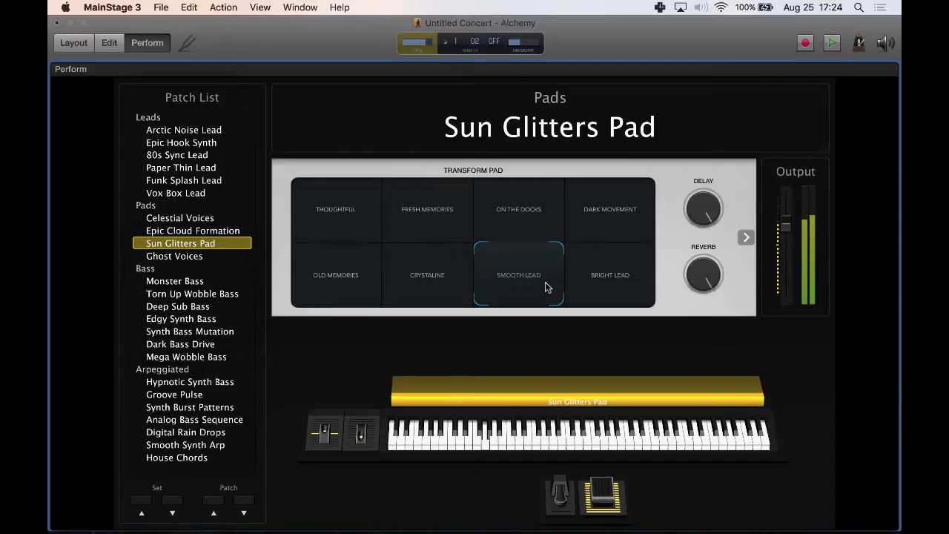
{"action": "left_click_drag", "start_coordinate": [545, 283], "coordinate": [641, 295]}
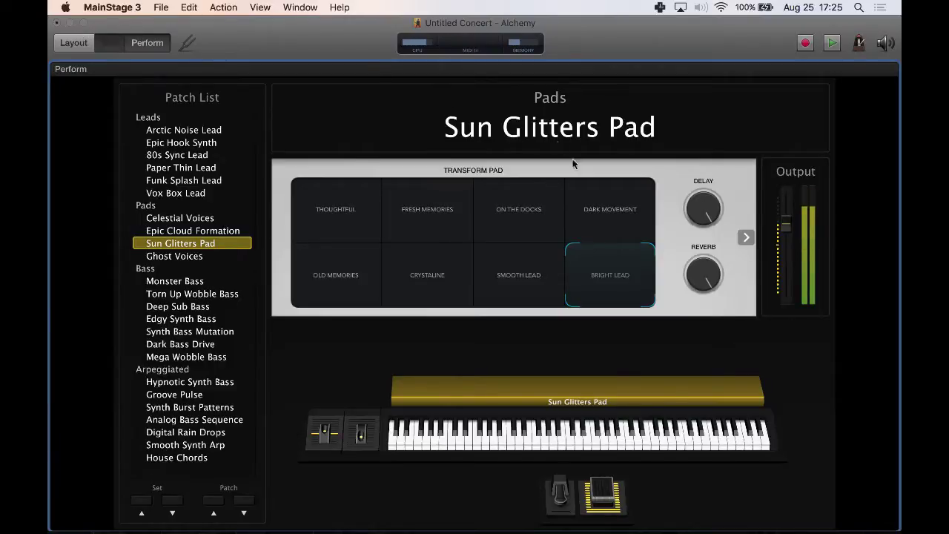
{"action": "key", "text": "super+2"}
{"action": "mouse_move", "coordinate": [826, 235]}
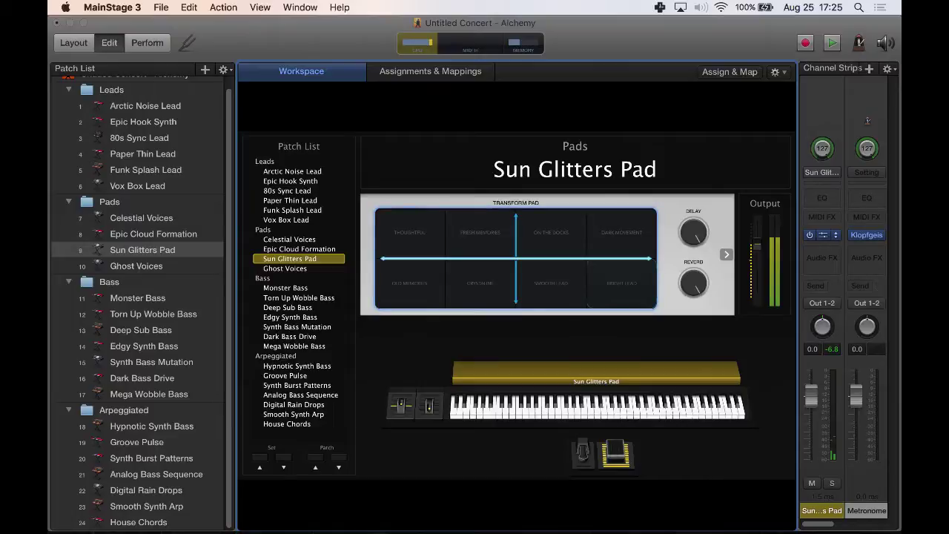
Step: Open Alchemy on Sun Glitters Pad and use Save As to store the preset as 'Sun Glitters Pad - Test'
{"action": "left_click", "coordinate": [822, 235]}
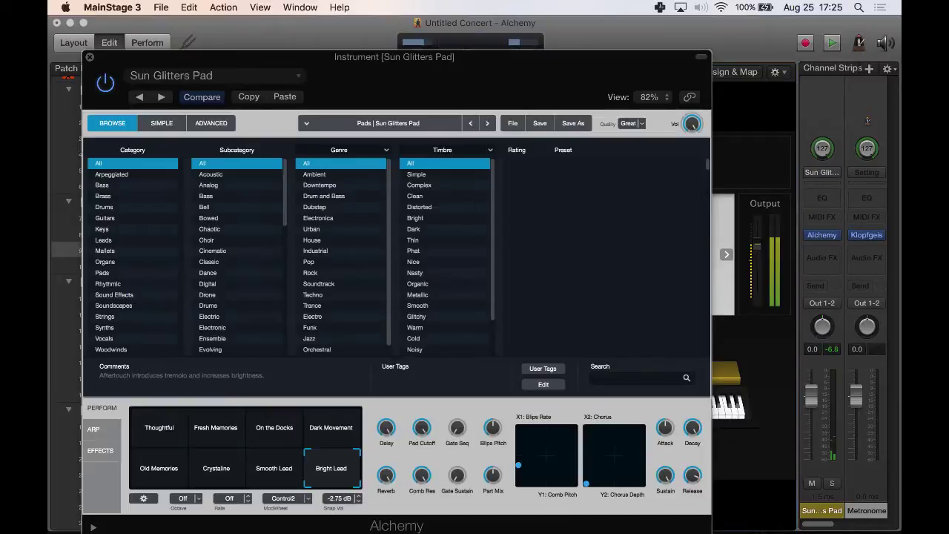
{"action": "left_click", "coordinate": [299, 76]}
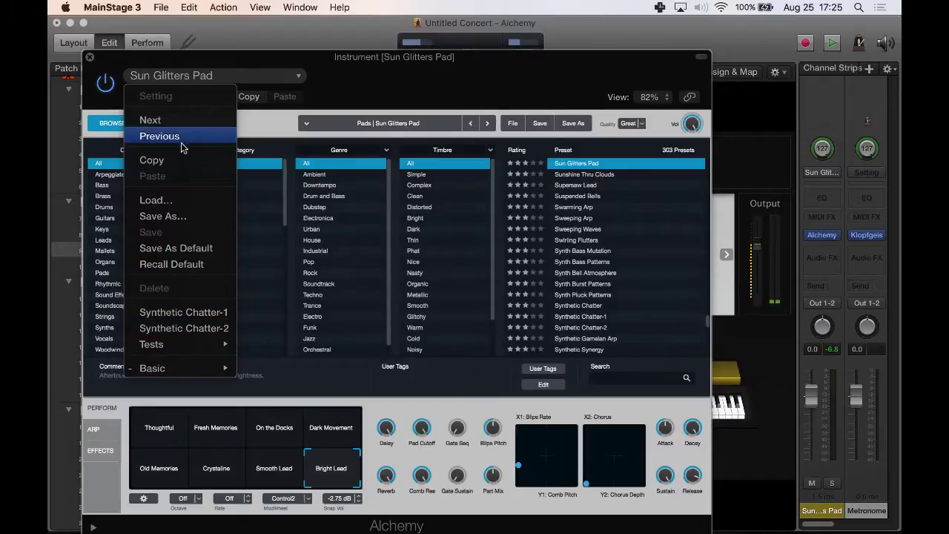
{"action": "left_click", "coordinate": [175, 216]}
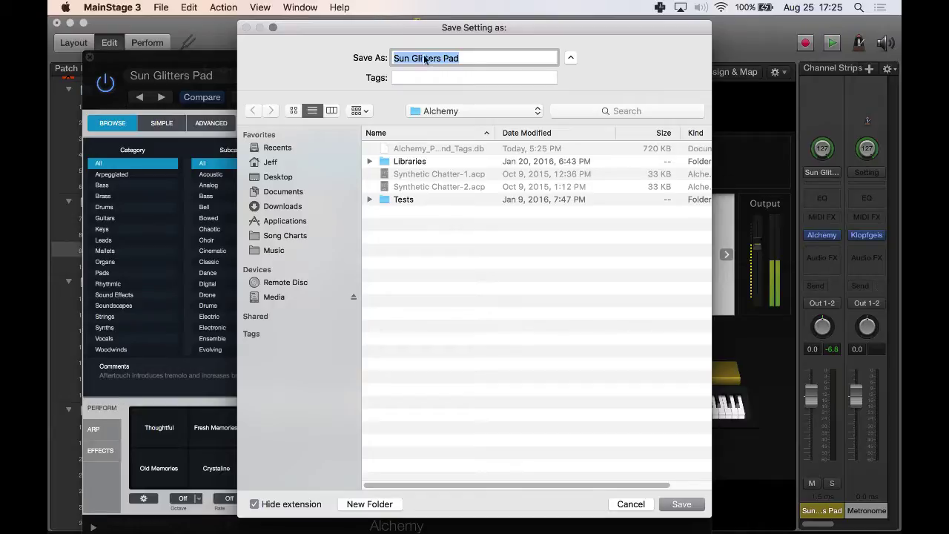
{"action": "left_click", "coordinate": [486, 57]}
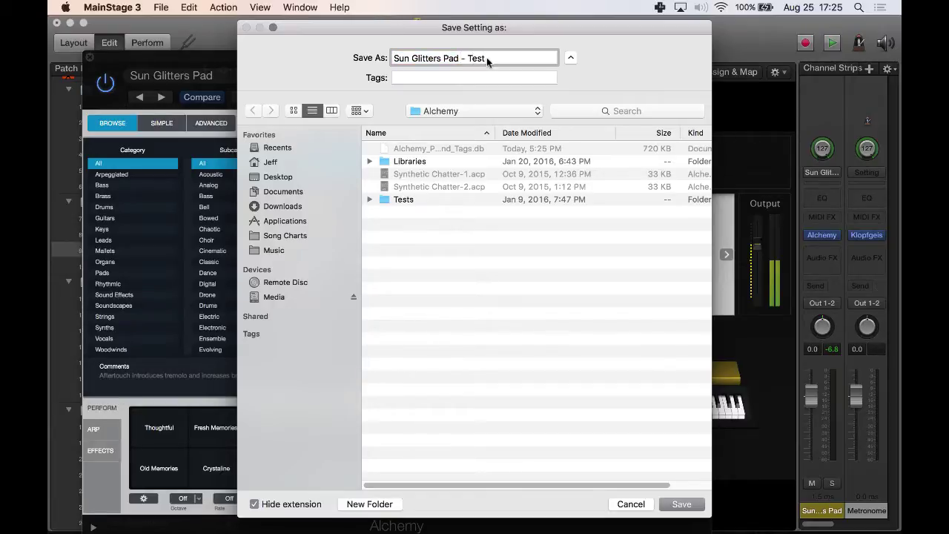
{"action": "key", "text": "Return"}
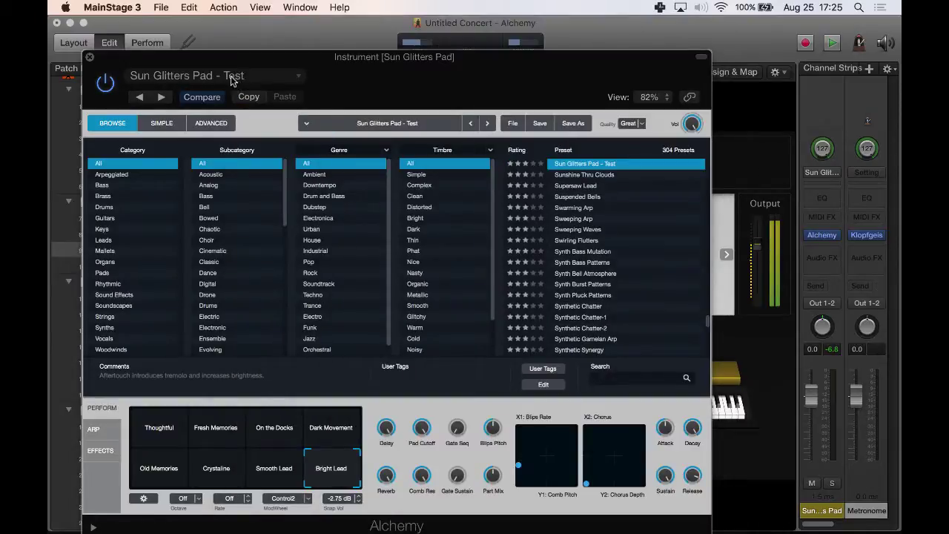
{"action": "mouse_move", "coordinate": [394, 475]}
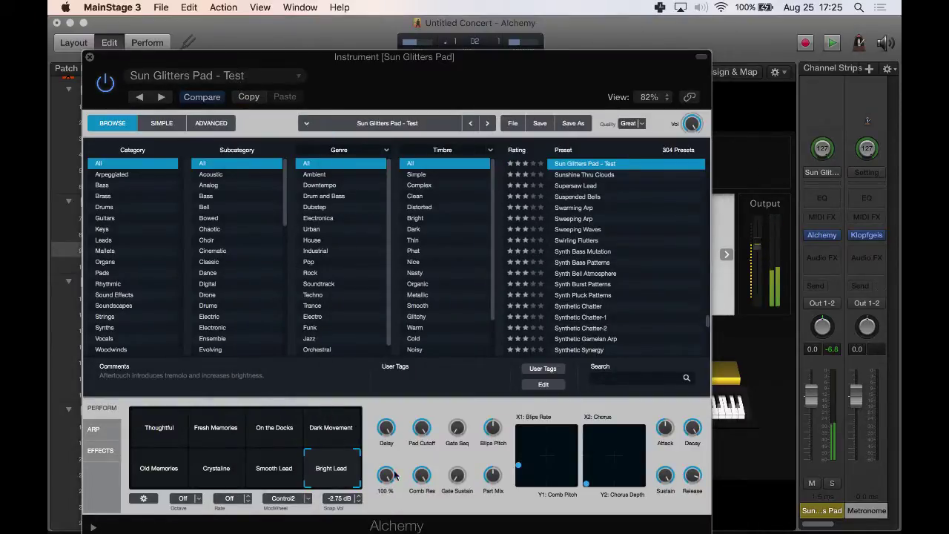
Step: In Alchemy's Advanced view, lower Filter 1 frequency to 38 Hz and Filter 2 cutoff to 81 Hz
{"action": "left_click", "coordinate": [202, 123]}
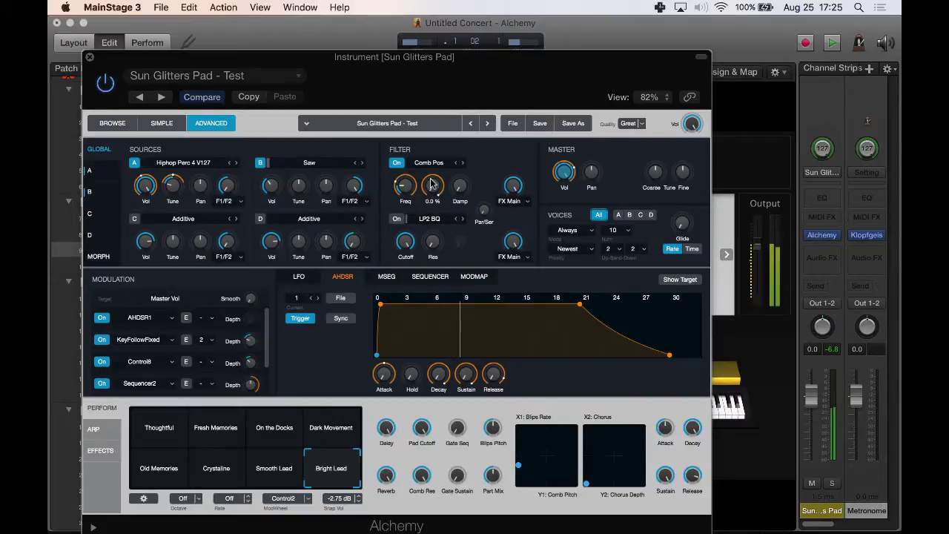
{"action": "left_click", "coordinate": [403, 187]}
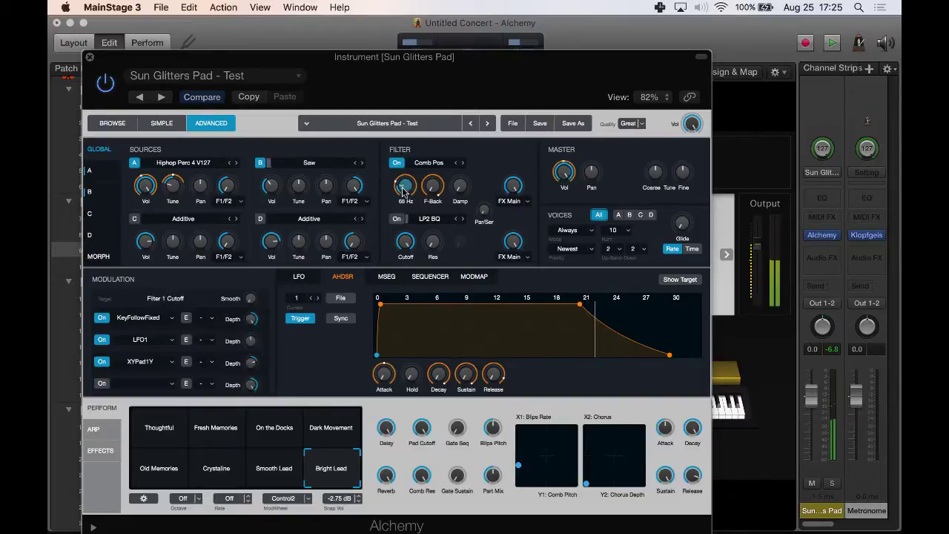
{"action": "left_click_drag", "start_coordinate": [403, 187], "coordinate": [410, 206]}
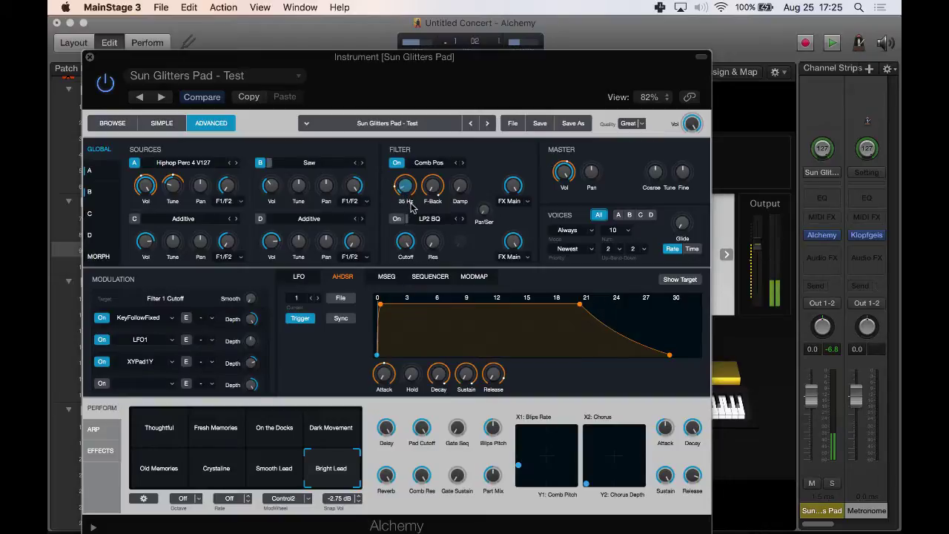
{"action": "left_click", "coordinate": [433, 184]}
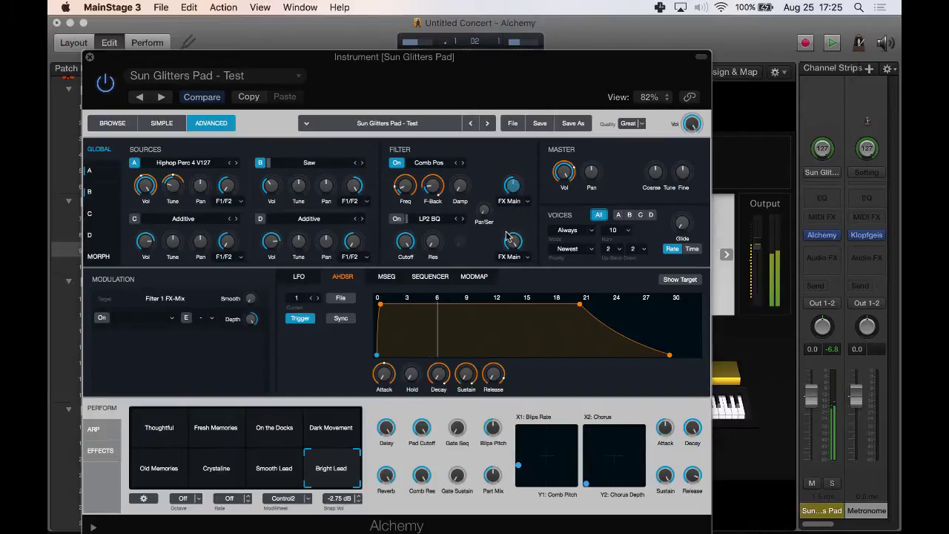
{"action": "left_click", "coordinate": [405, 242]}
{"action": "left_click_drag", "start_coordinate": [401, 265], "coordinate": [403, 224]}
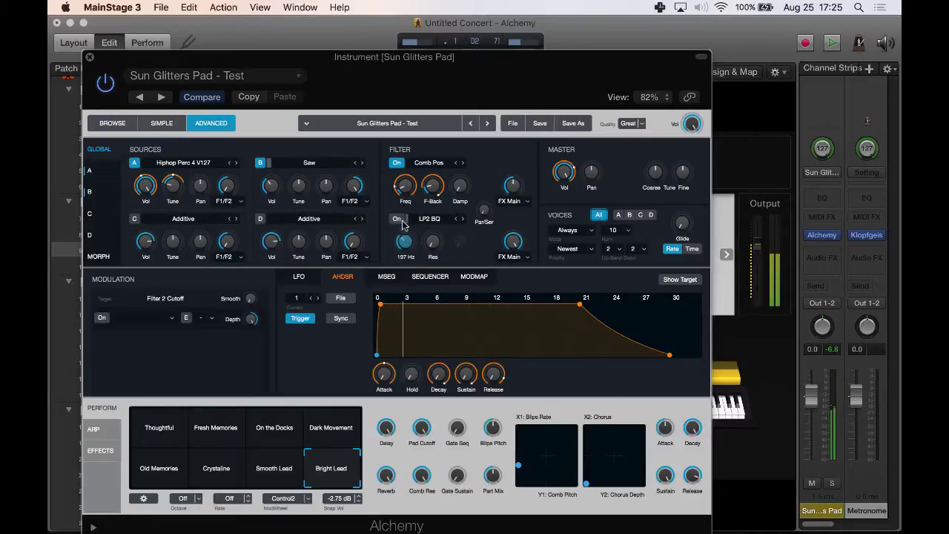
Step: Show the modulation for Source D's volume, then for Source B's effect send
{"action": "left_click", "coordinate": [271, 243]}
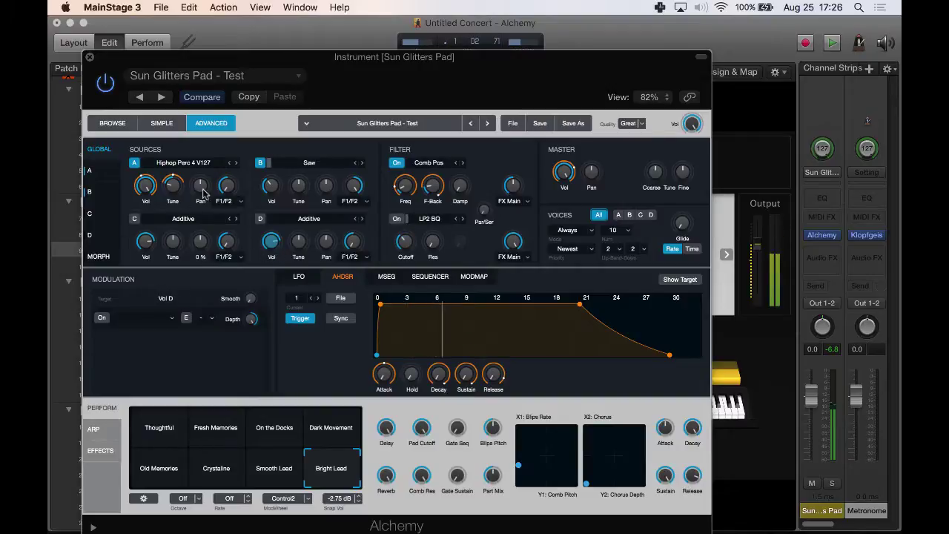
{"action": "mouse_move", "coordinate": [296, 186]}
{"action": "left_click", "coordinate": [353, 185]}
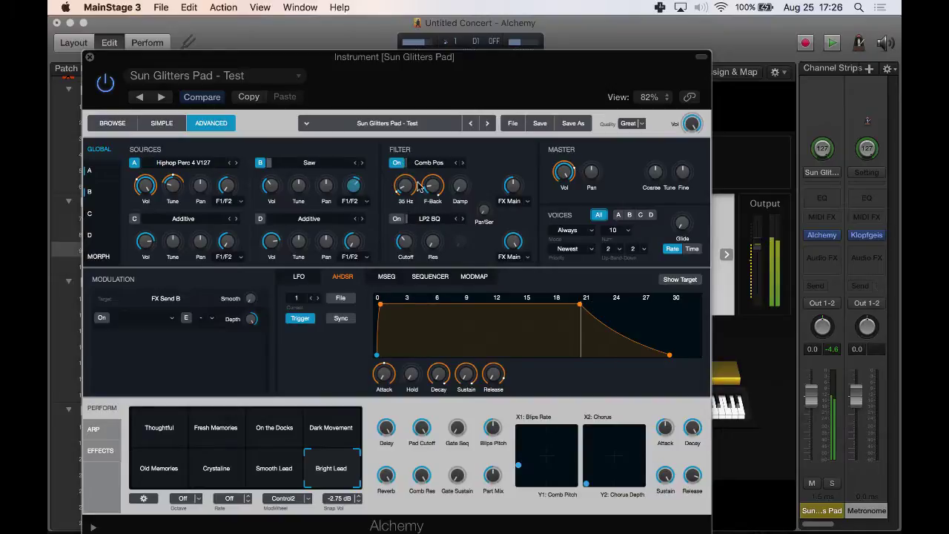
Step: Try Compressor on Filter 1, revert to Comb Pos, and browse the LFO, MSEG and Sequencer modulators
{"action": "left_click", "coordinate": [461, 164]}
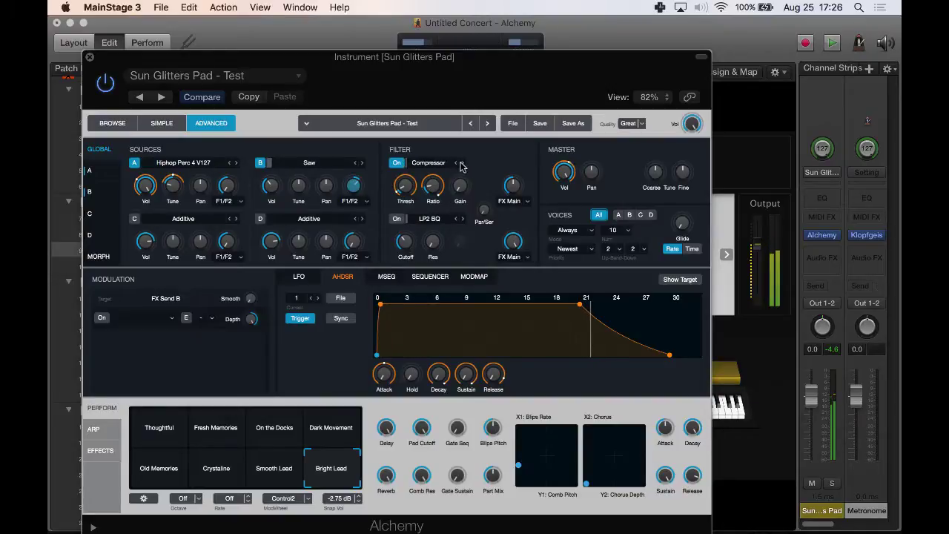
{"action": "left_click", "coordinate": [456, 163]}
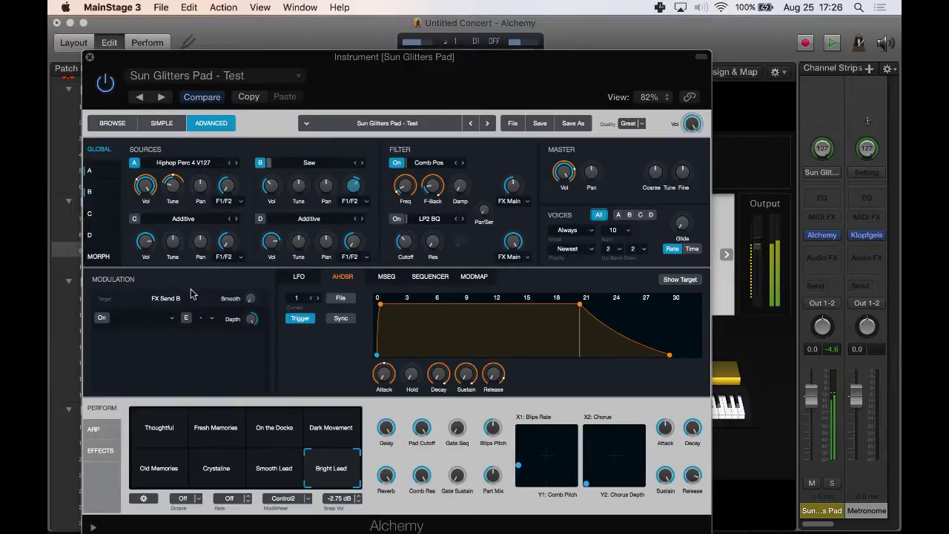
{"action": "left_click", "coordinate": [300, 280]}
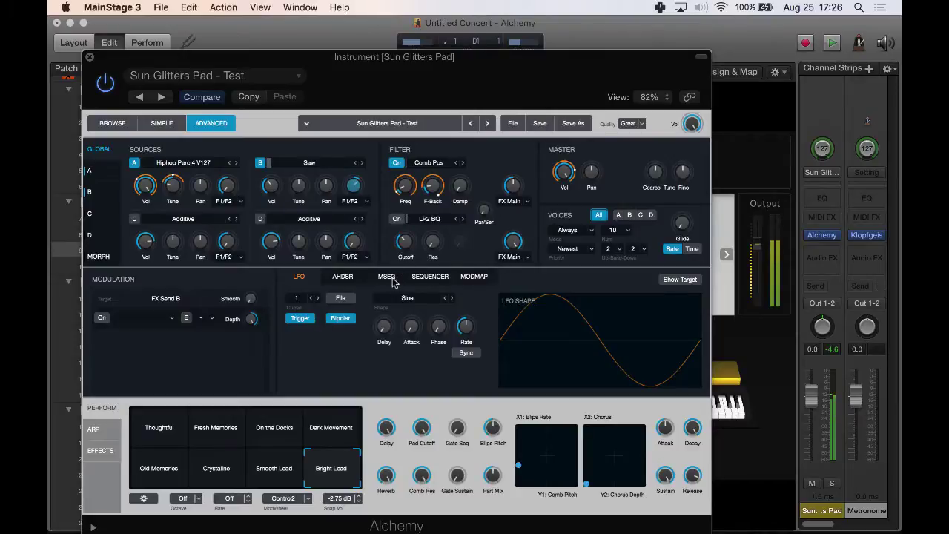
{"action": "left_click", "coordinate": [391, 277]}
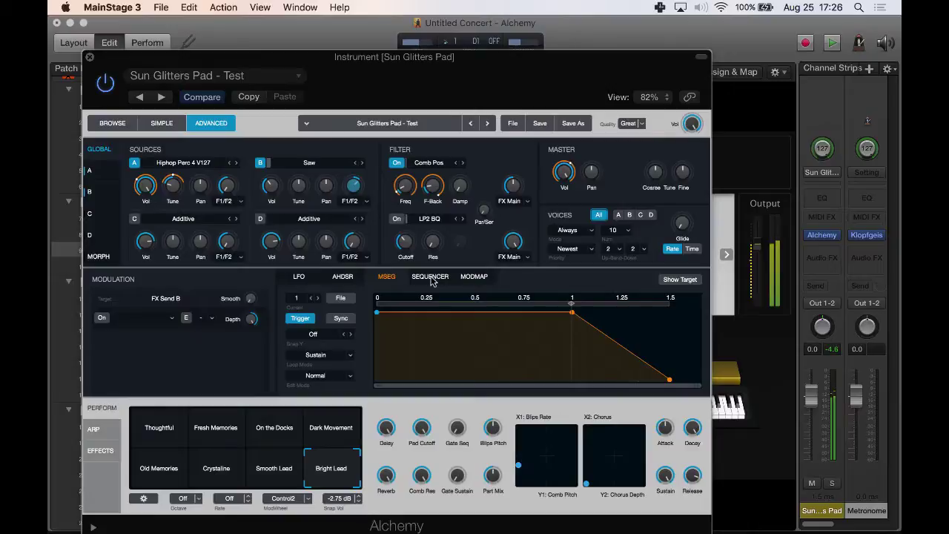
{"action": "left_click", "coordinate": [432, 278]}
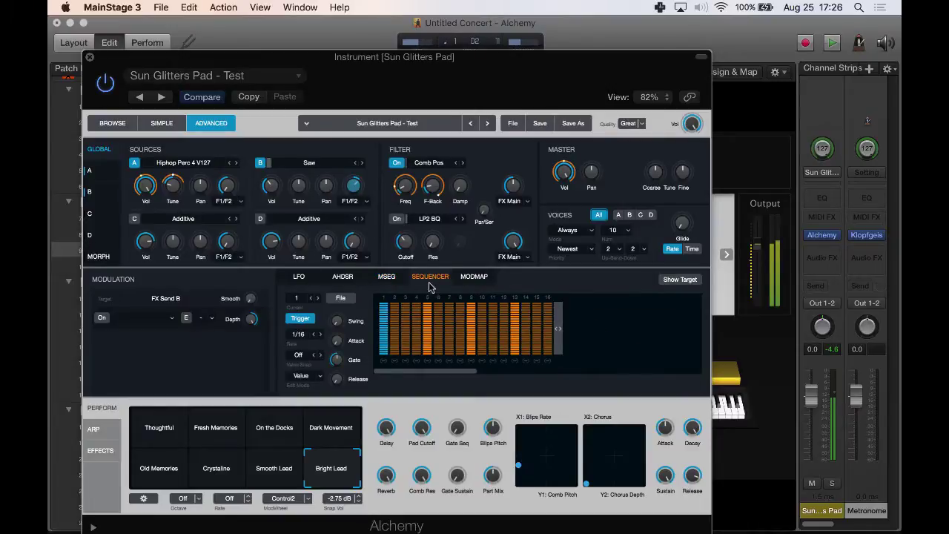
Step: In the ModMap editor, raise the curve's start point and pull its end point down
{"action": "left_click", "coordinate": [476, 280]}
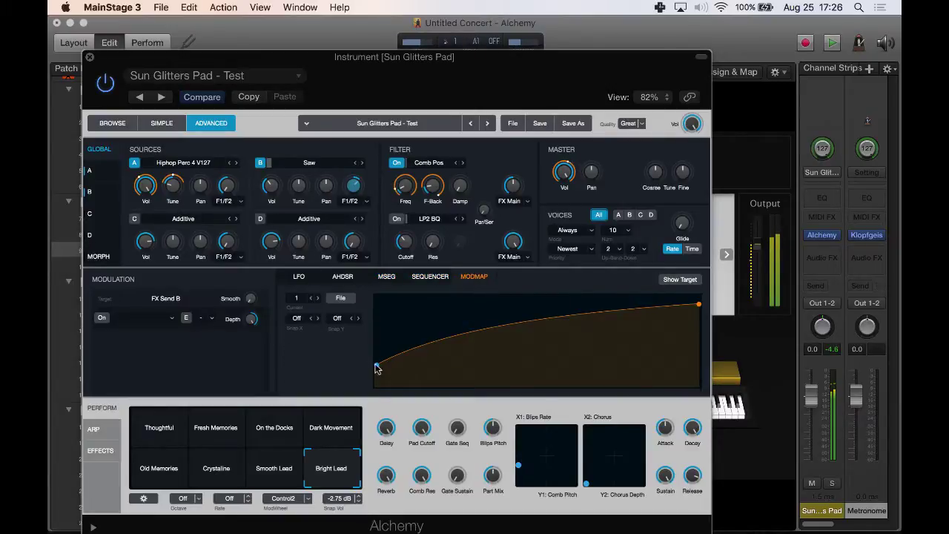
{"action": "left_click_drag", "start_coordinate": [376, 365], "coordinate": [398, 338]}
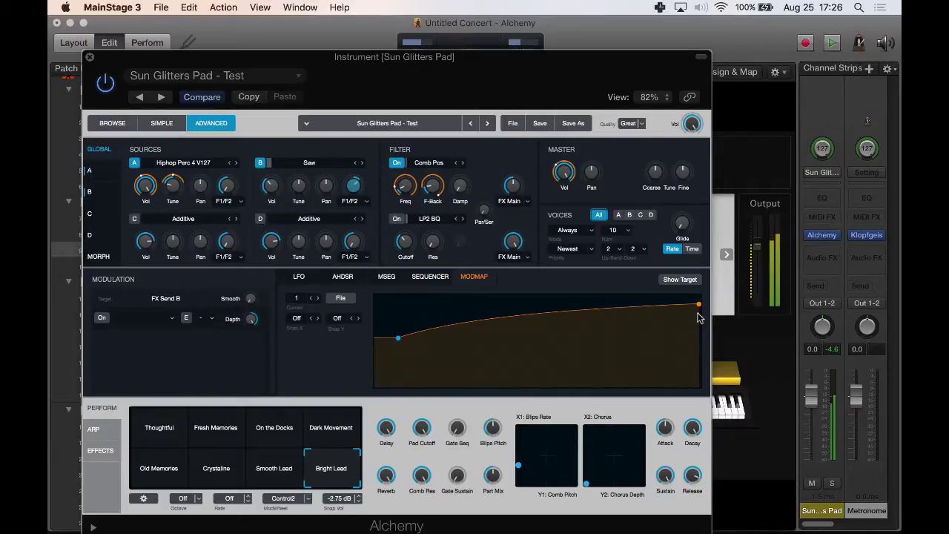
{"action": "left_click_drag", "start_coordinate": [697, 307], "coordinate": [655, 384]}
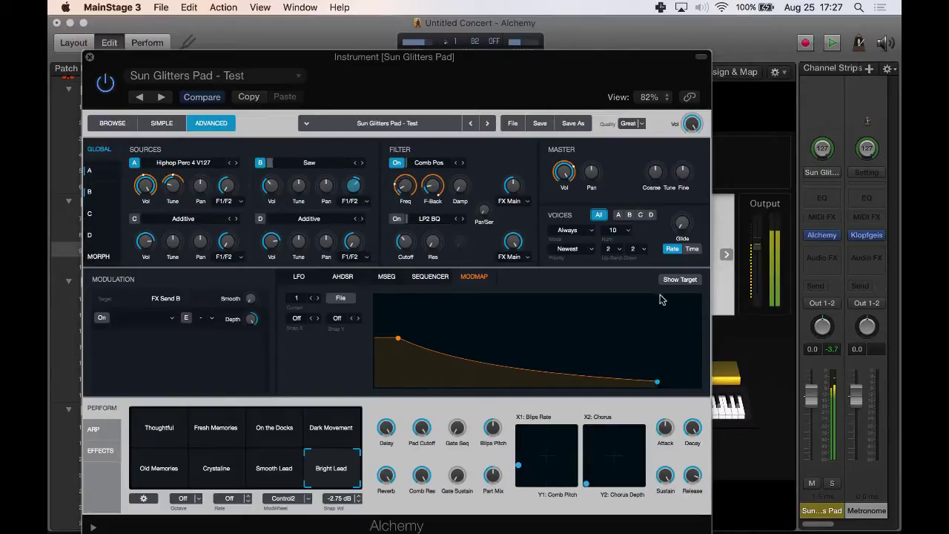
Step: Audition the Smooth Lead, On the Docks, Dark Movement and Bright Lead performance snapshots
{"action": "left_click", "coordinate": [282, 474]}
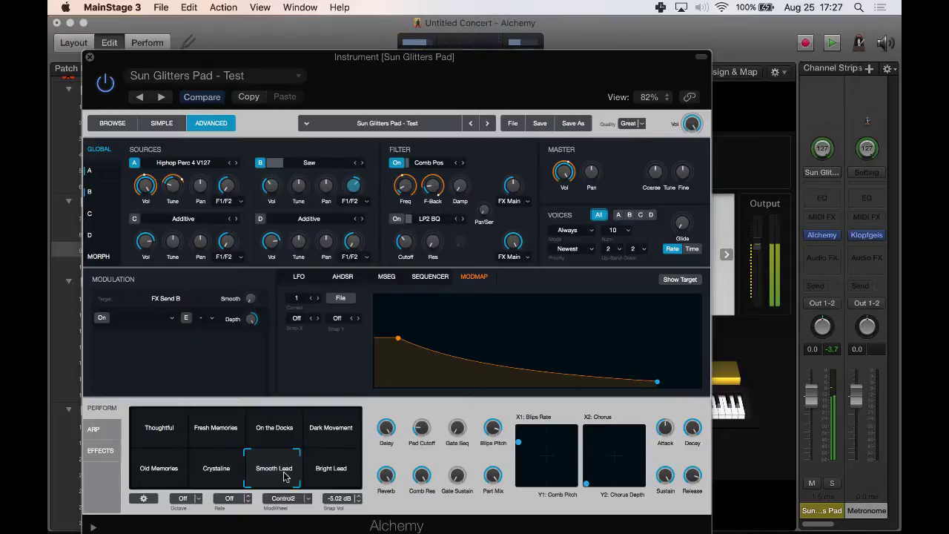
{"action": "left_click", "coordinate": [269, 429]}
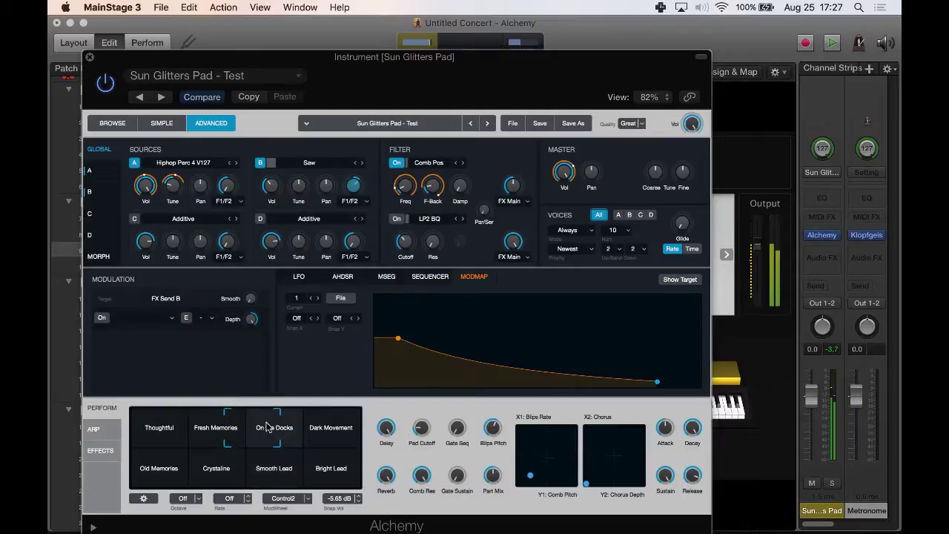
{"action": "left_click", "coordinate": [337, 424]}
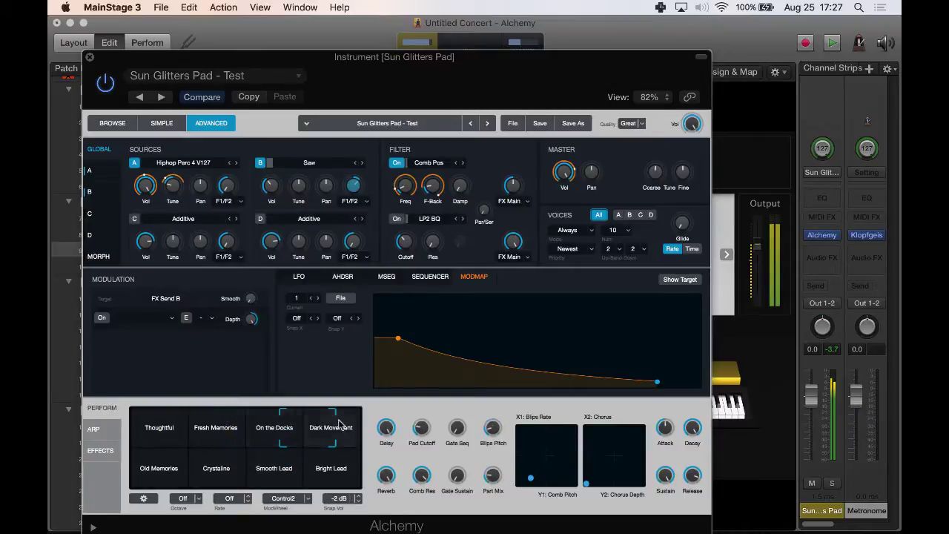
{"action": "left_click", "coordinate": [353, 467]}
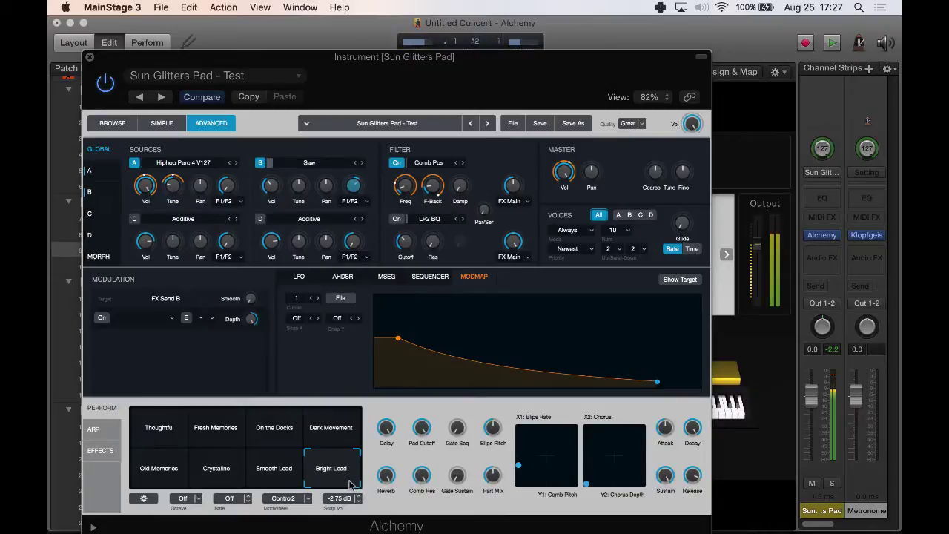
{"action": "left_click", "coordinate": [347, 426]}
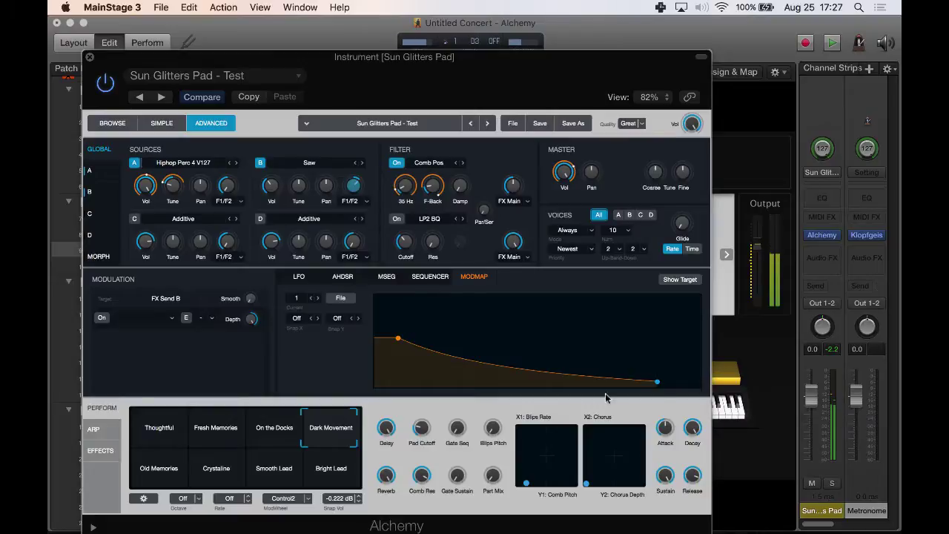
Step: Raise the ModMap end point, move a node to x:11% y:45.8%, and sweep the snapshot morph
{"action": "left_click_drag", "start_coordinate": [656, 385], "coordinate": [683, 313]}
{"action": "left_click_drag", "start_coordinate": [399, 340], "coordinate": [414, 347]}
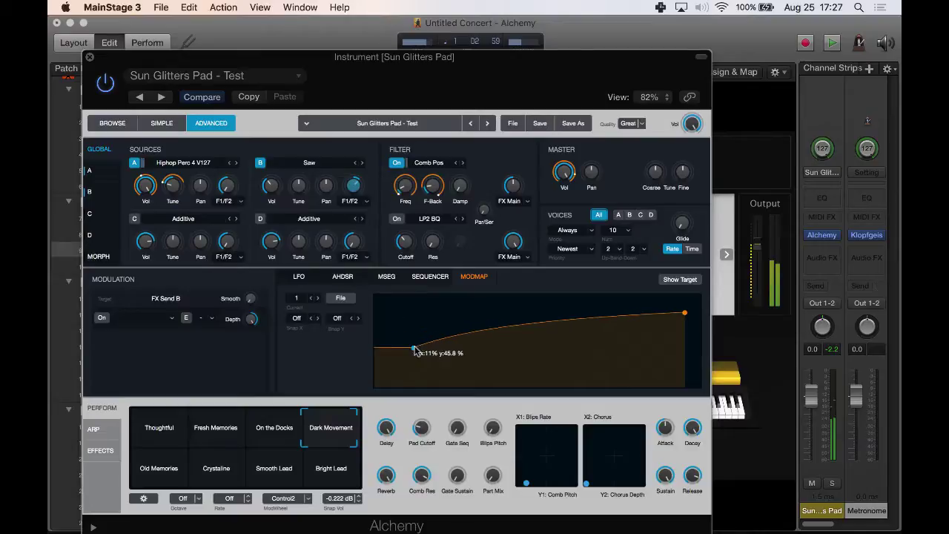
{"action": "left_click", "coordinate": [324, 454]}
{"action": "left_click_drag", "start_coordinate": [251, 449], "coordinate": [322, 483]}
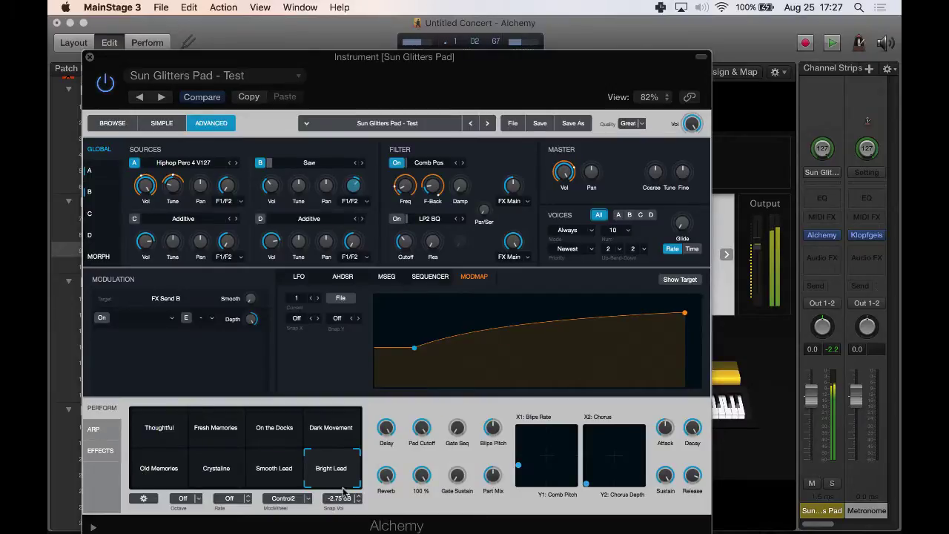
{"action": "left_click_drag", "start_coordinate": [331, 476], "coordinate": [287, 490]}
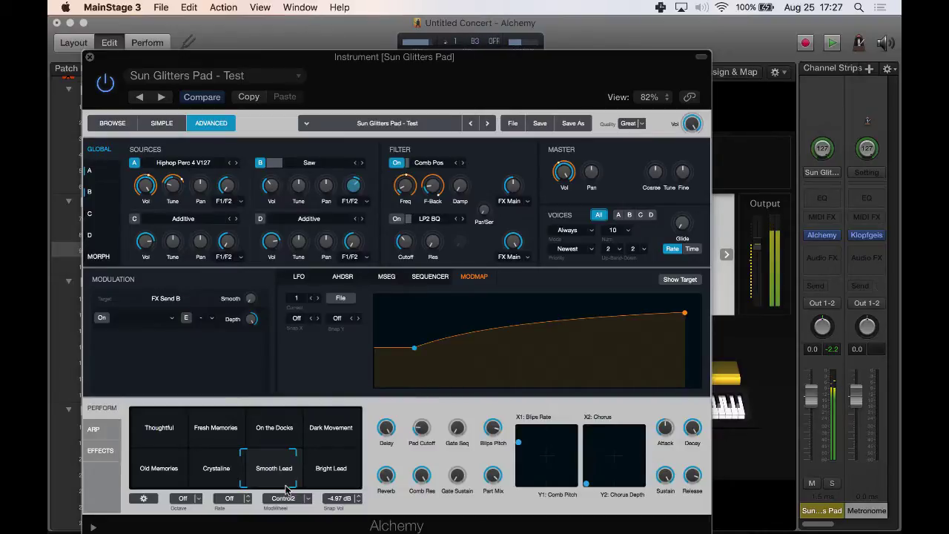
Step: In Alchemy's Effects rack, enable Acoustic Reverb and leave the Delay slot as Delay
{"action": "left_click", "coordinate": [102, 452]}
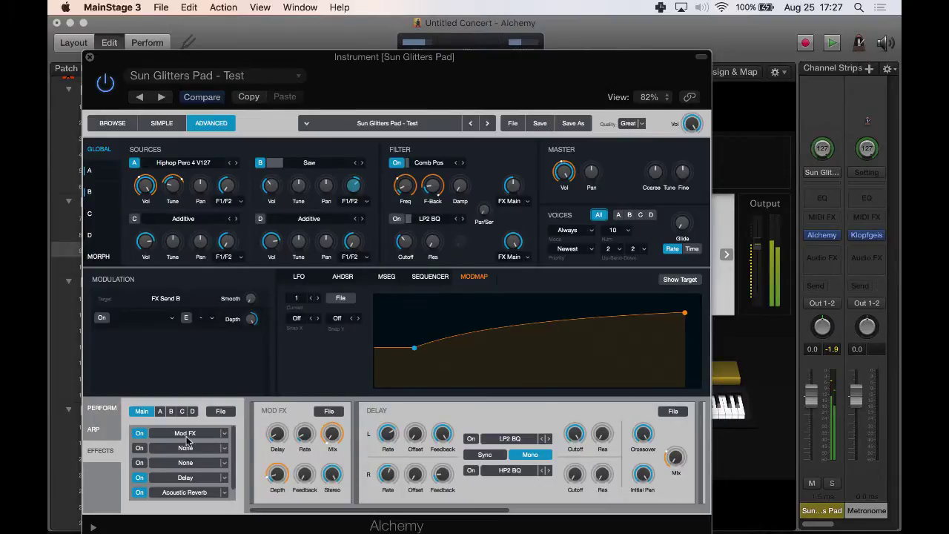
{"action": "left_click", "coordinate": [139, 492]}
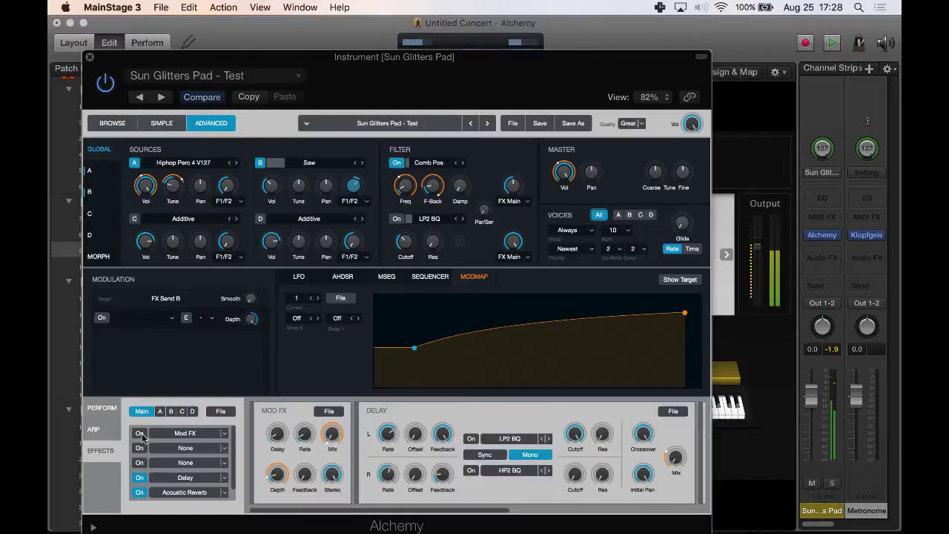
{"action": "left_click", "coordinate": [224, 478]}
{"action": "scroll", "coordinate": [218, 511], "scroll_direction": "down", "scroll_amount": 5}
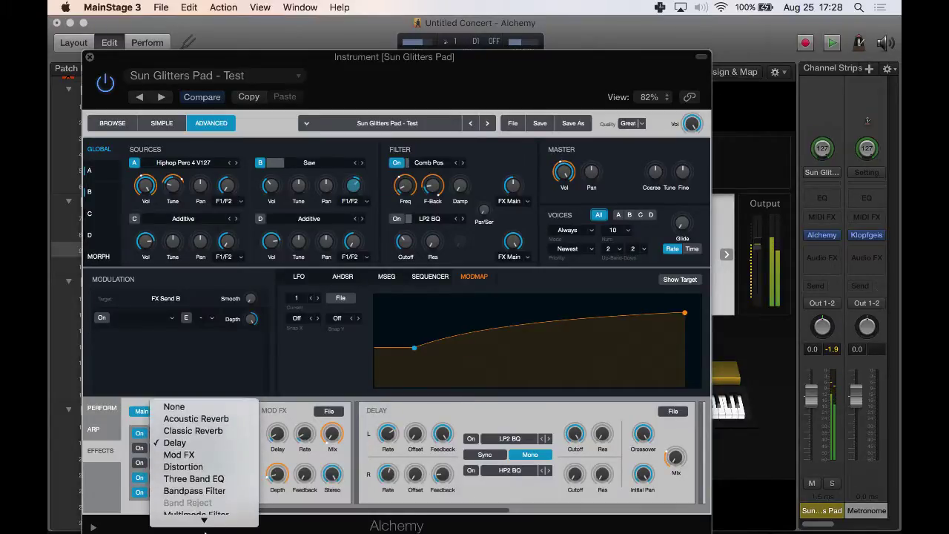
{"action": "left_click", "coordinate": [297, 413]}
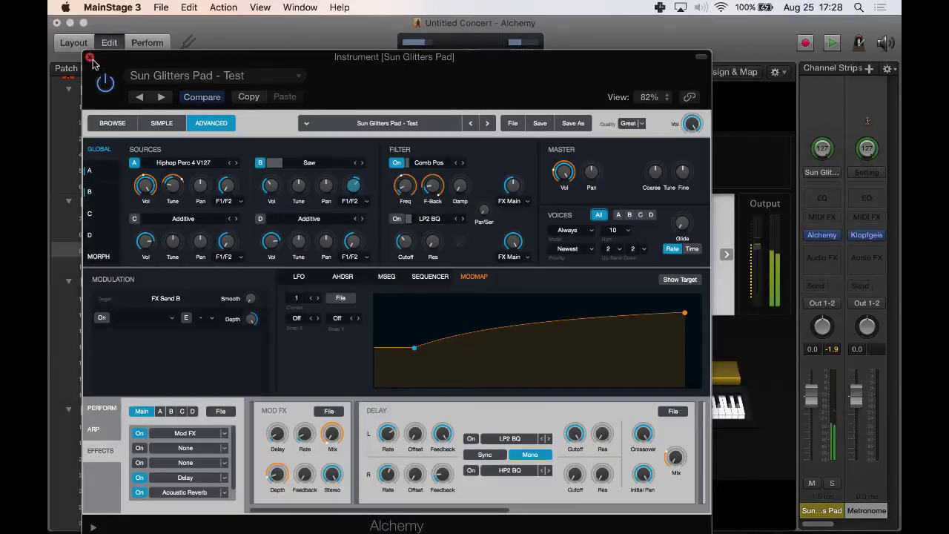
Step: Close the Alchemy window and select Dark Bass Drive and its Transform Pad
{"action": "key", "text": "super+w"}
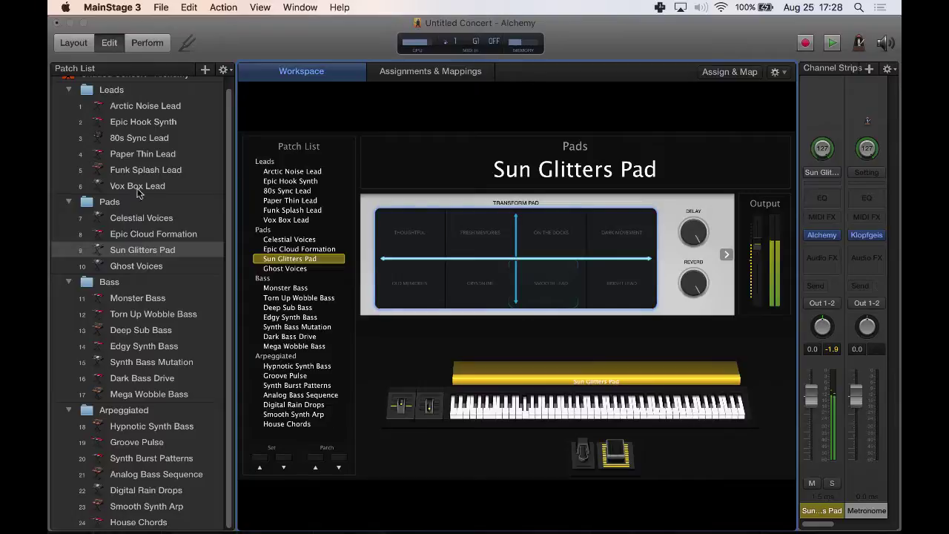
{"action": "left_click", "coordinate": [135, 379]}
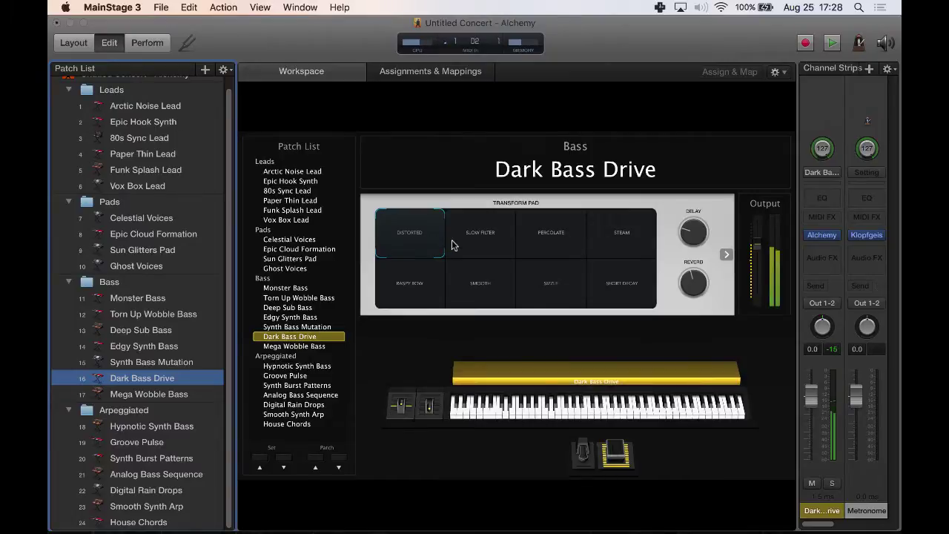
{"action": "left_click", "coordinate": [409, 236]}
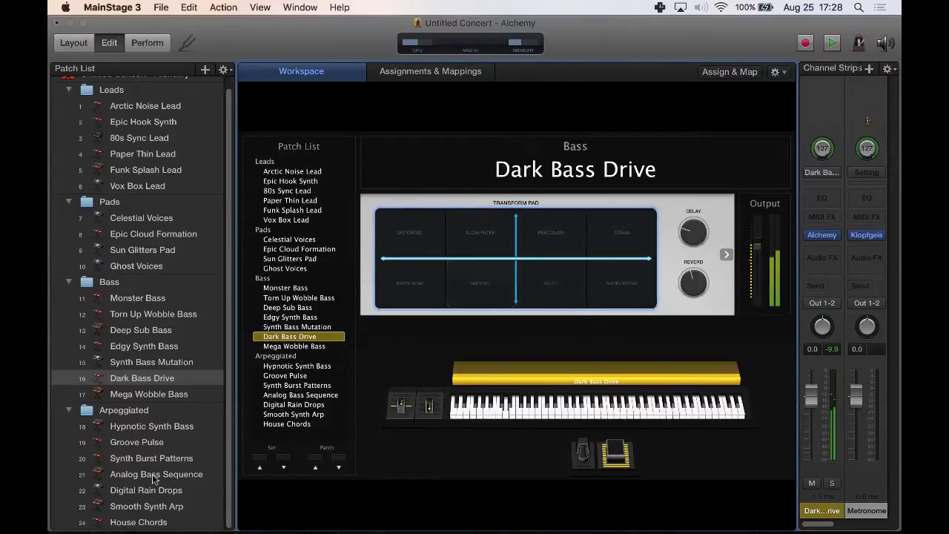
{"action": "scroll", "coordinate": [155, 258], "scroll_direction": "up", "scroll_amount": 1}
Step: Select Vox Box Lead under Leads in the Patch List
{"action": "left_click", "coordinate": [141, 198]}
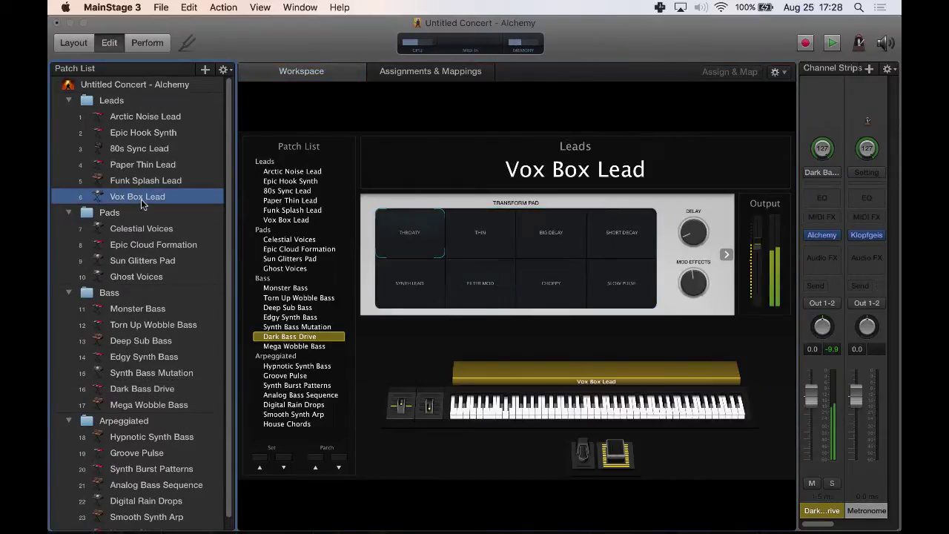